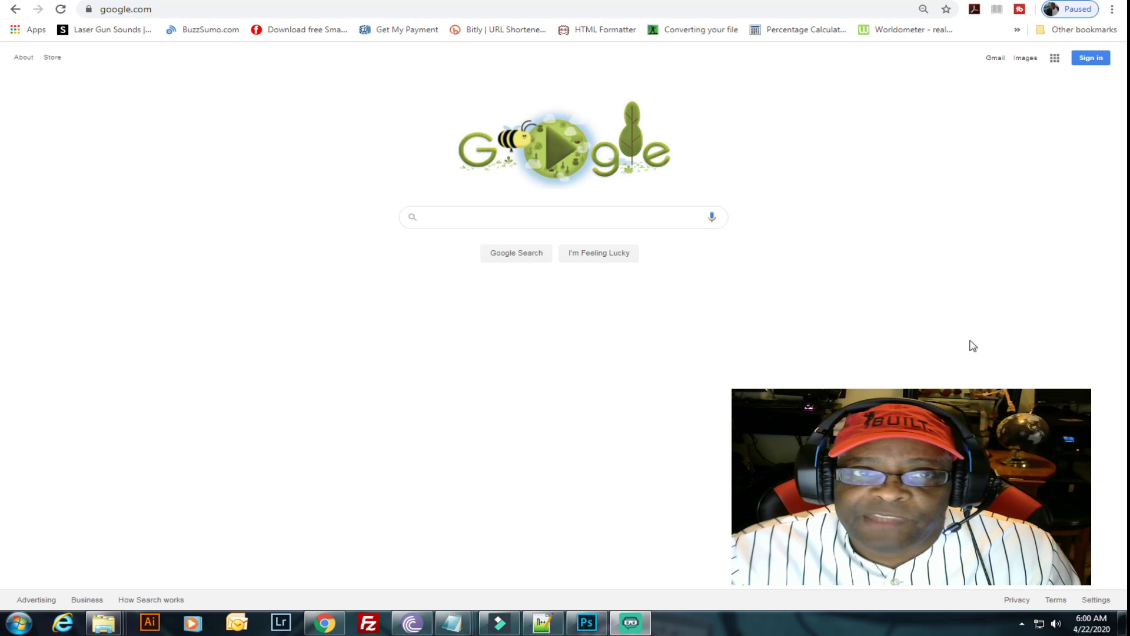
- From Sign in, use another account and start a Google Account for managing a business
left_click(170, 8)
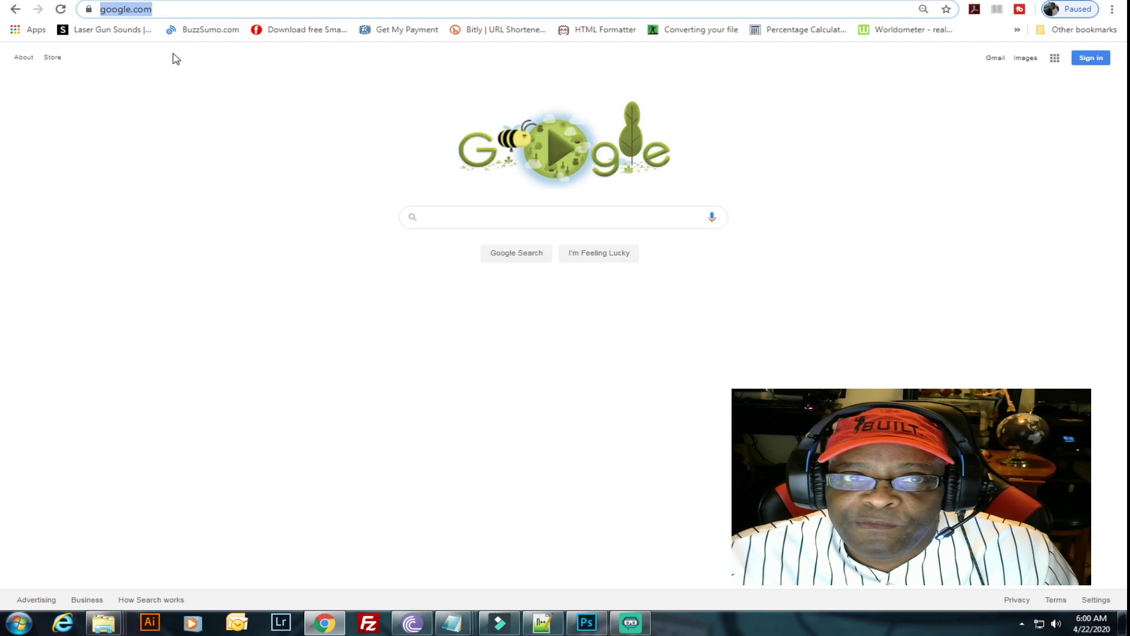
left_click(1092, 62)
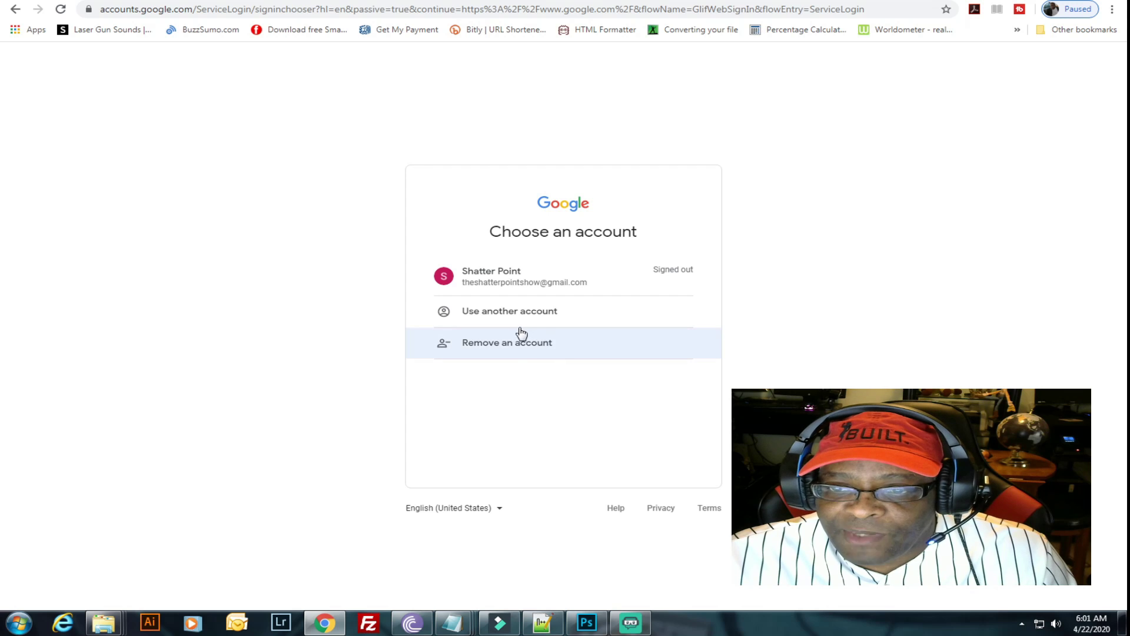
left_click(507, 318)
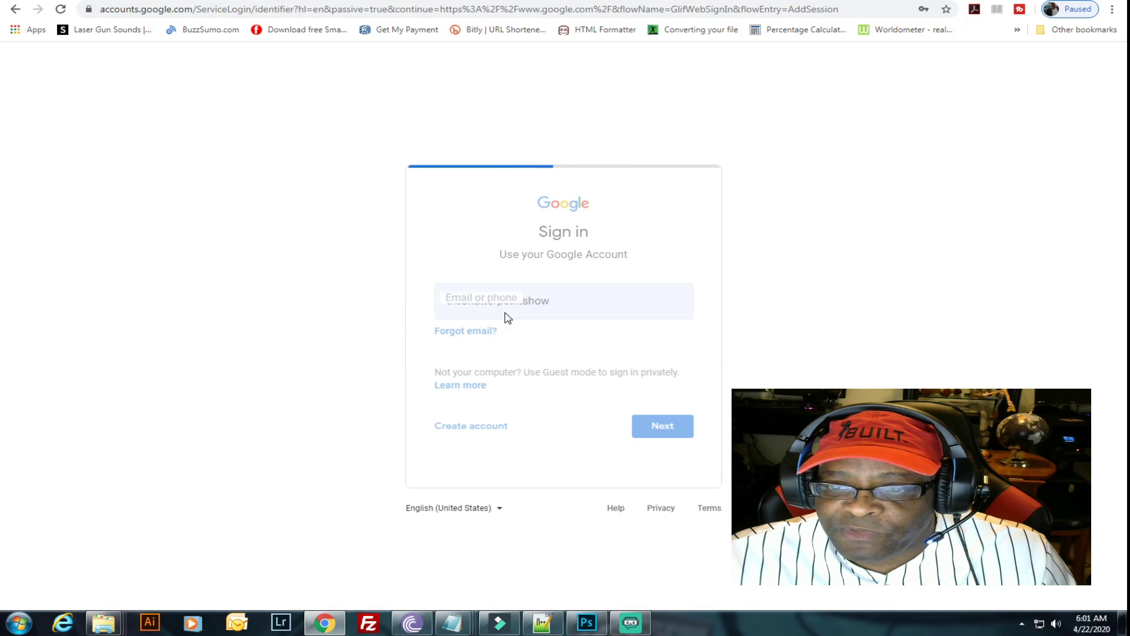
left_click(477, 430)
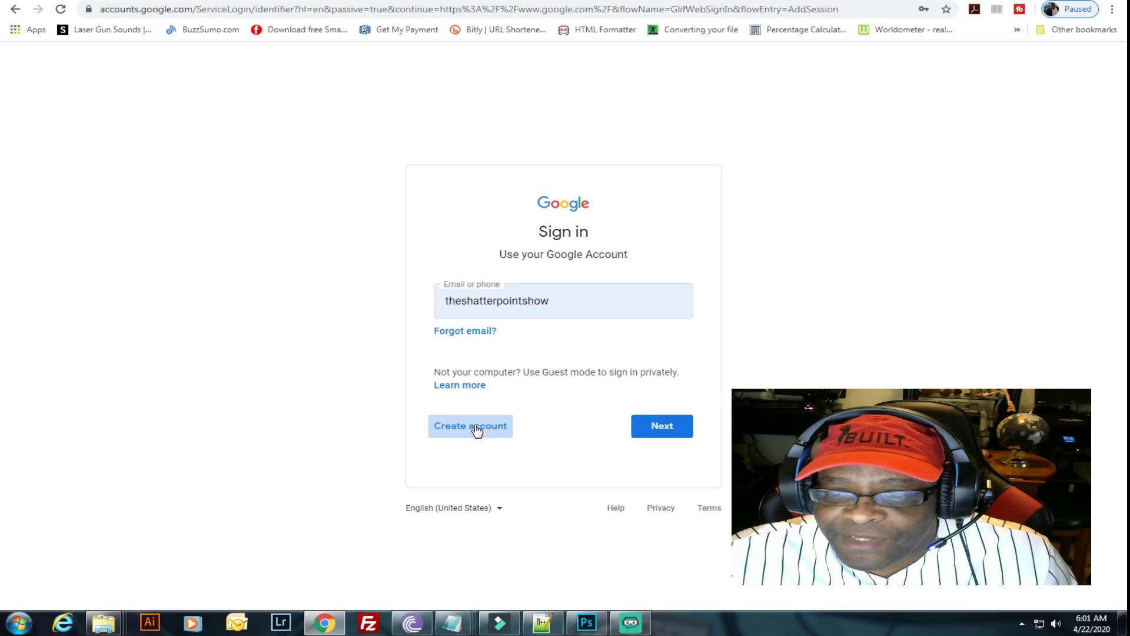
left_click(477, 430)
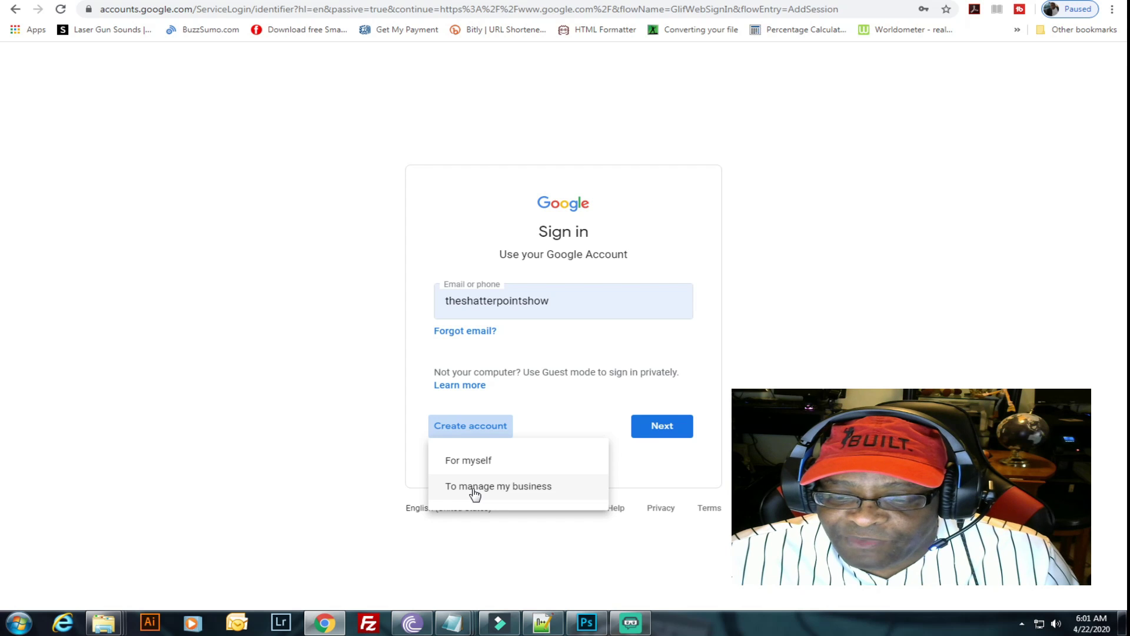
left_click(474, 490)
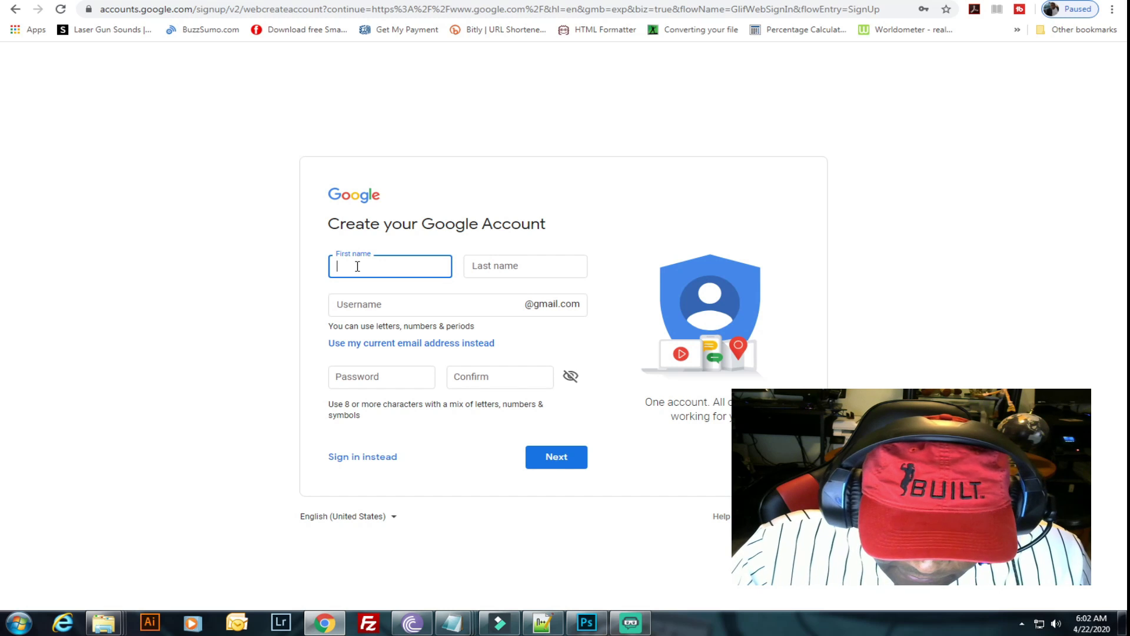
- Enter the account holder's first and last name and edit the suggested username
type("Ke")
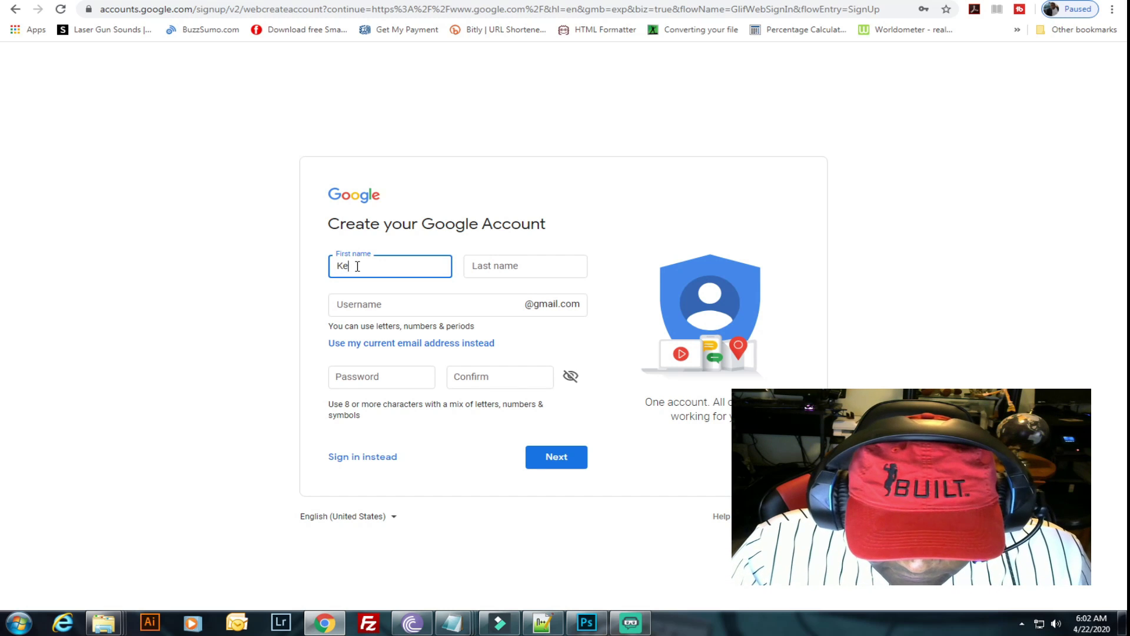
type("vin")
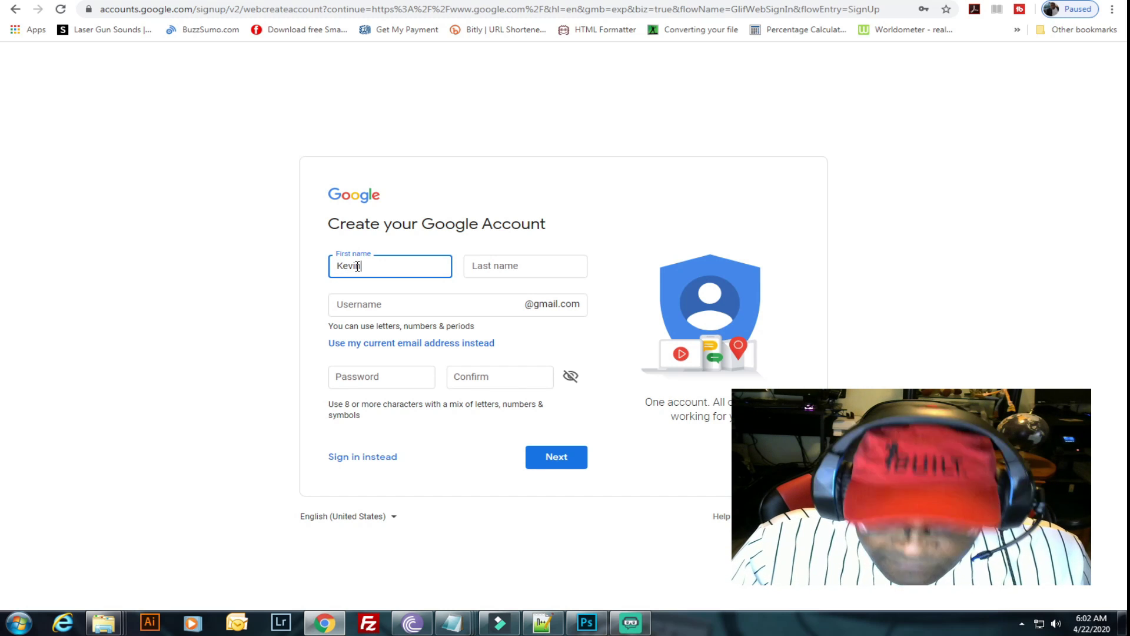
type("'s")
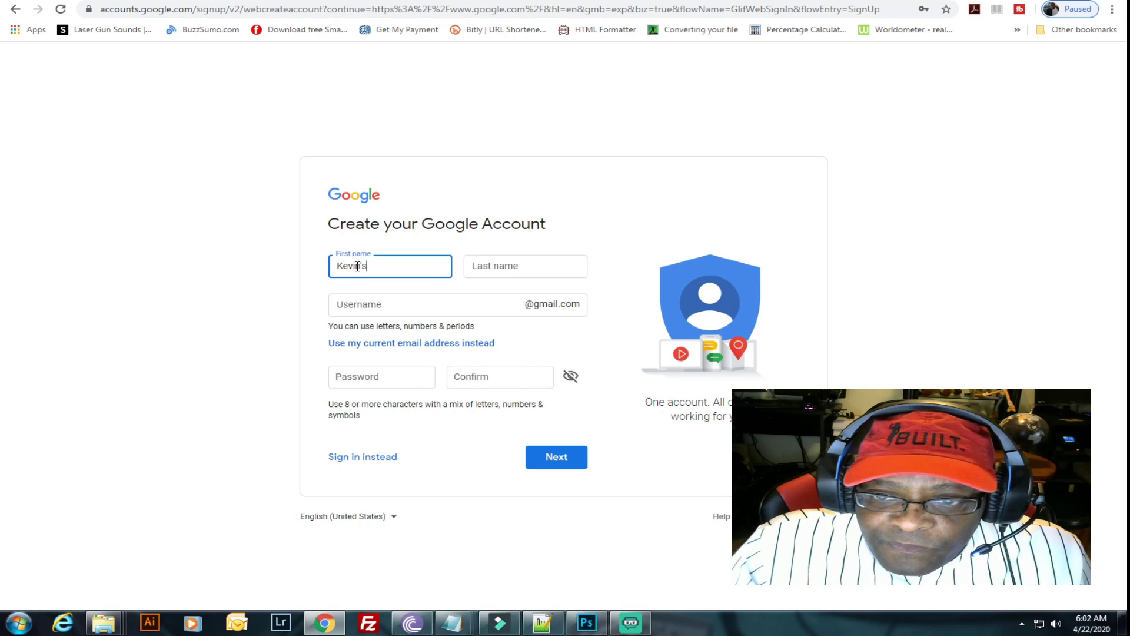
left_click(508, 263)
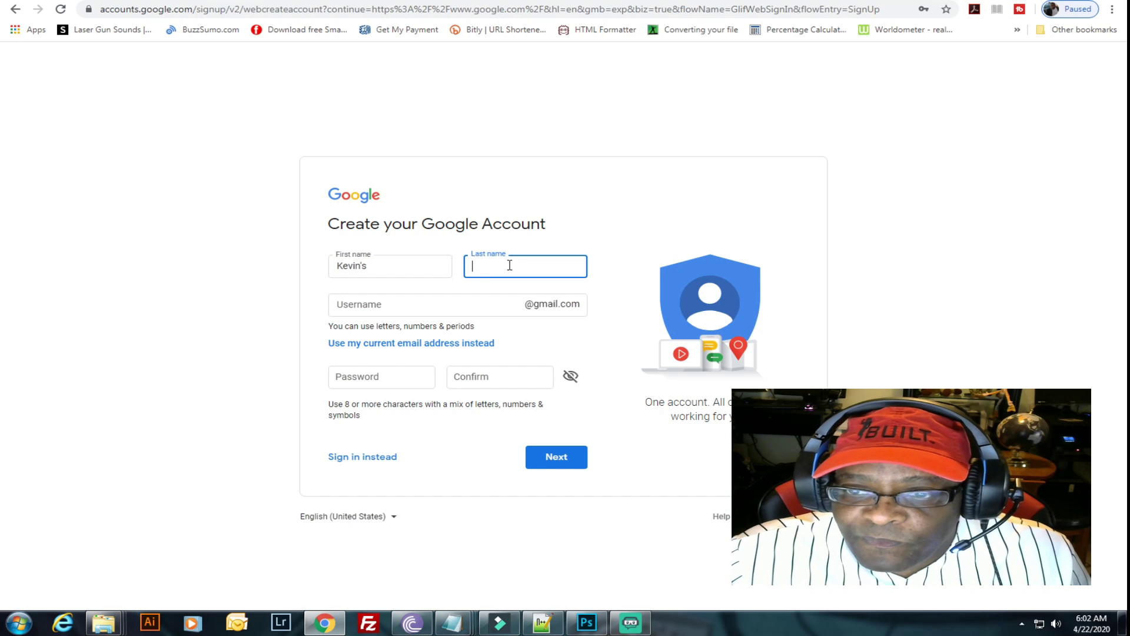
type("Wor")
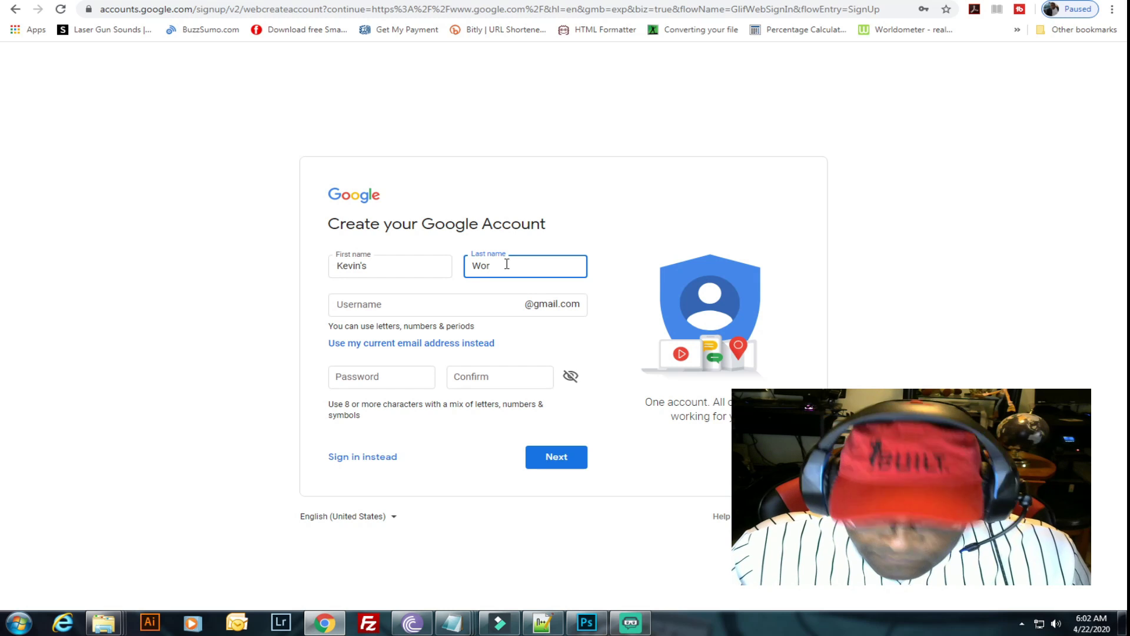
type("ld")
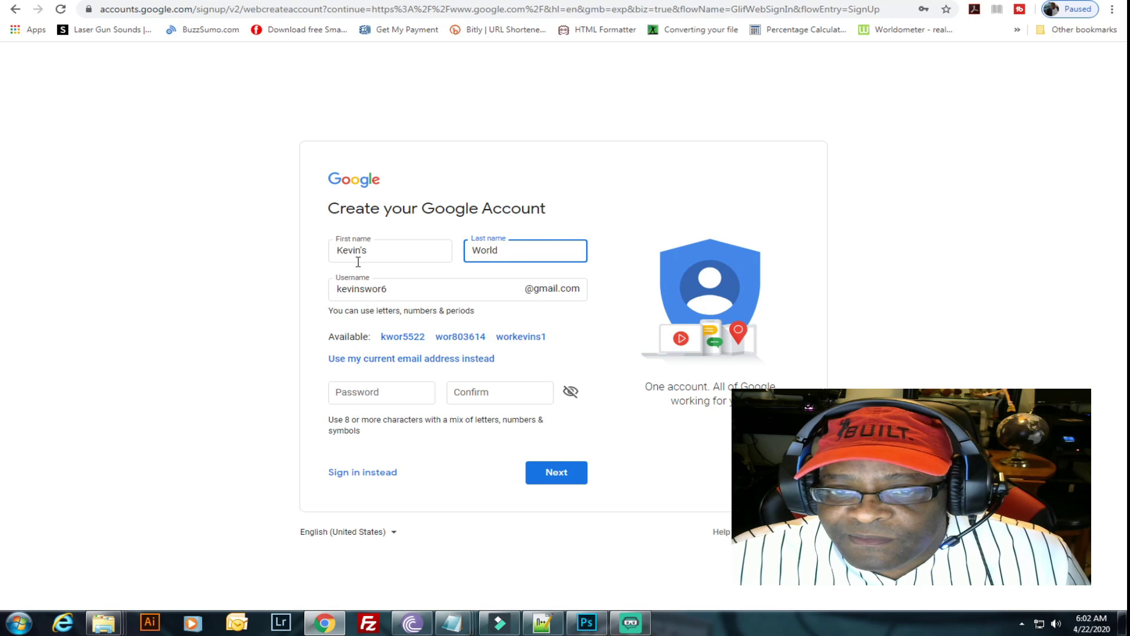
left_click(396, 287)
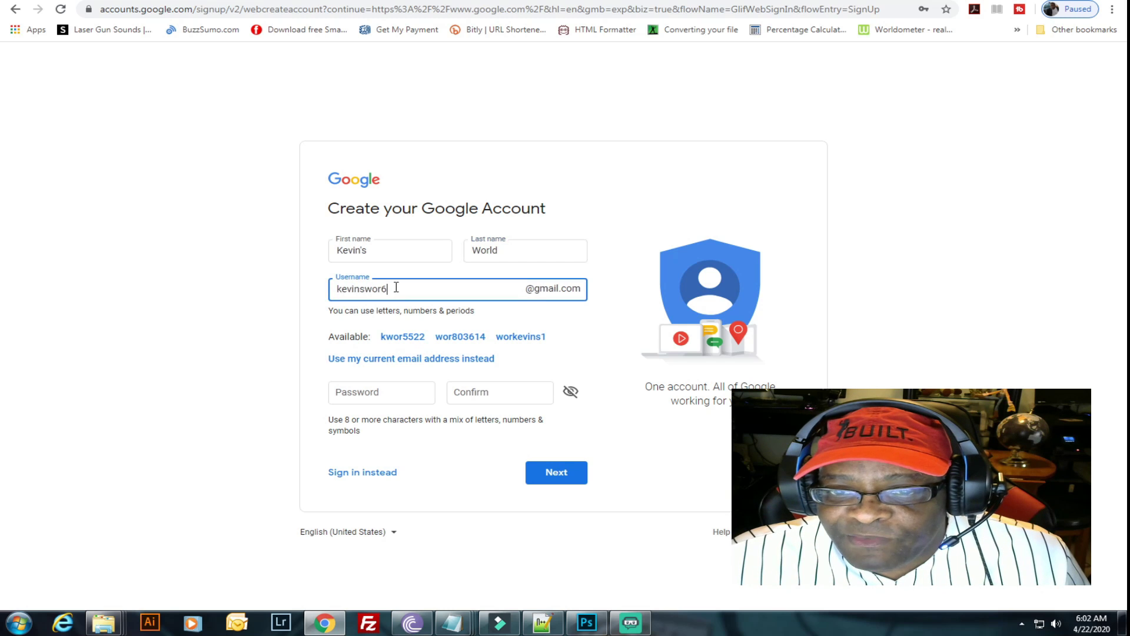
mouse_move(396, 287)
left_mouse_down()
mouse_move(359, 287)
mouse_move(383, 287)
left_mouse_up()
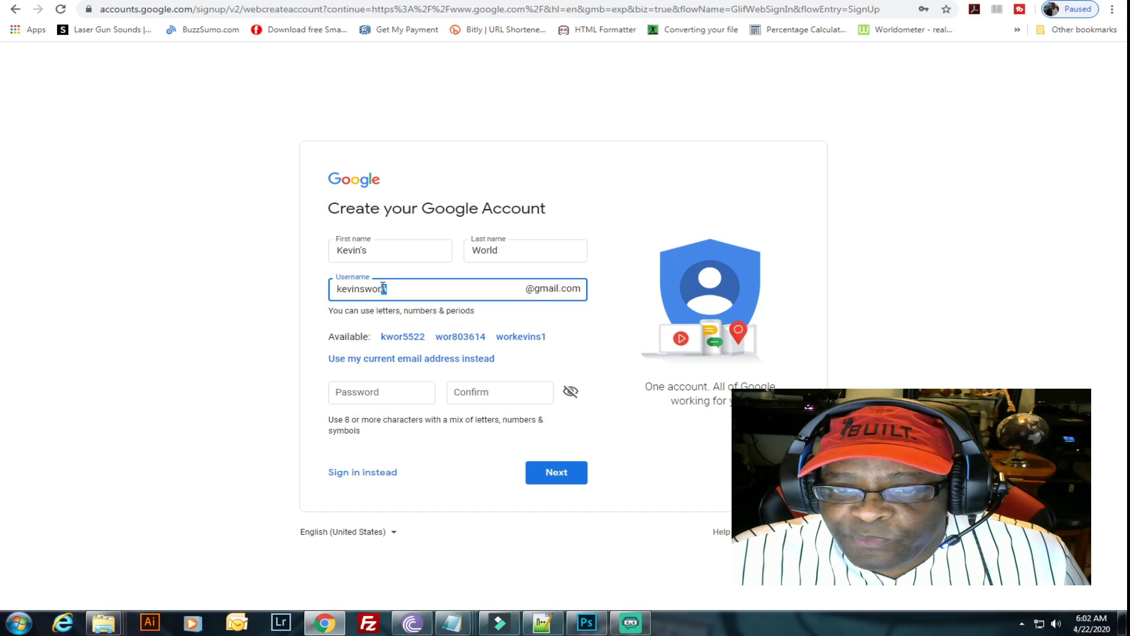
key("Right")
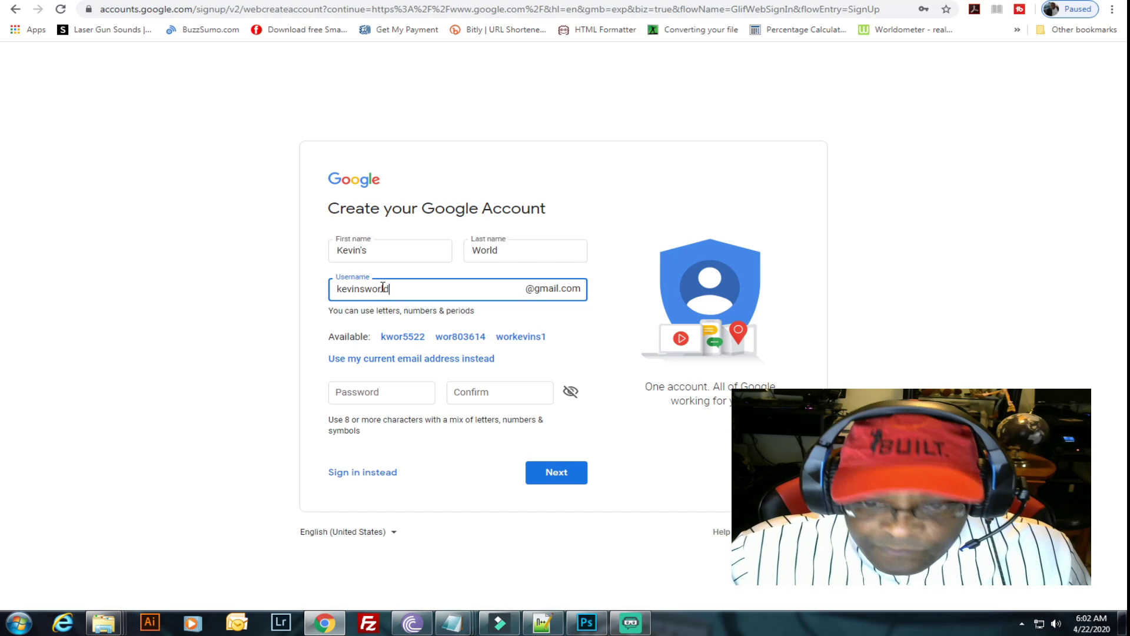
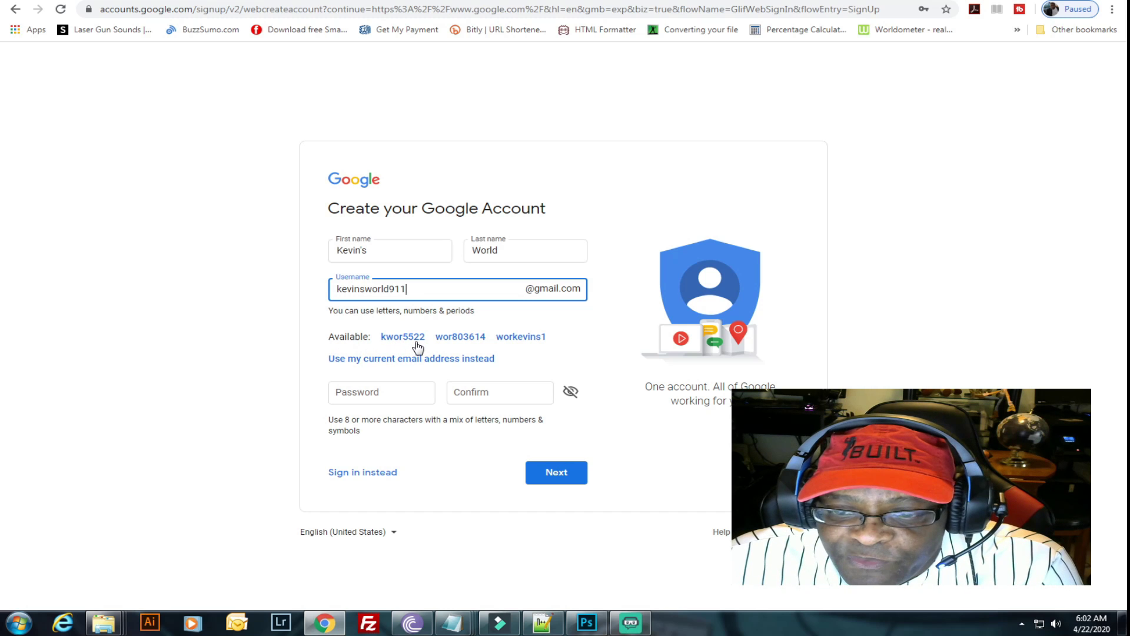
- Enter and confirm the account password, then submit the sign-up form
left_click(387, 394)
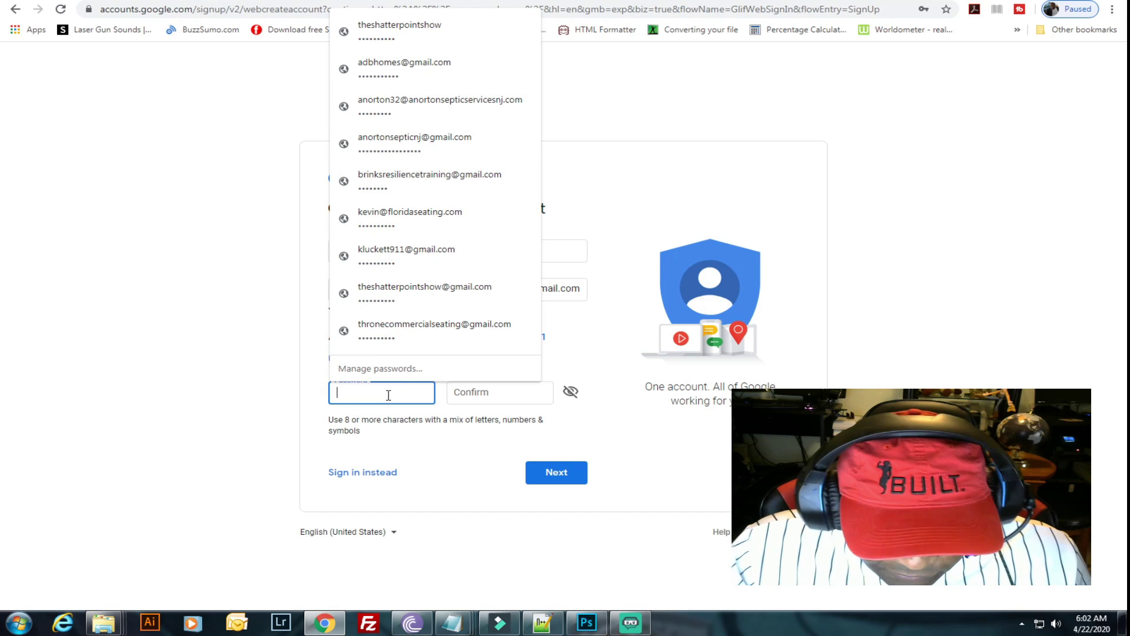
type("•••")
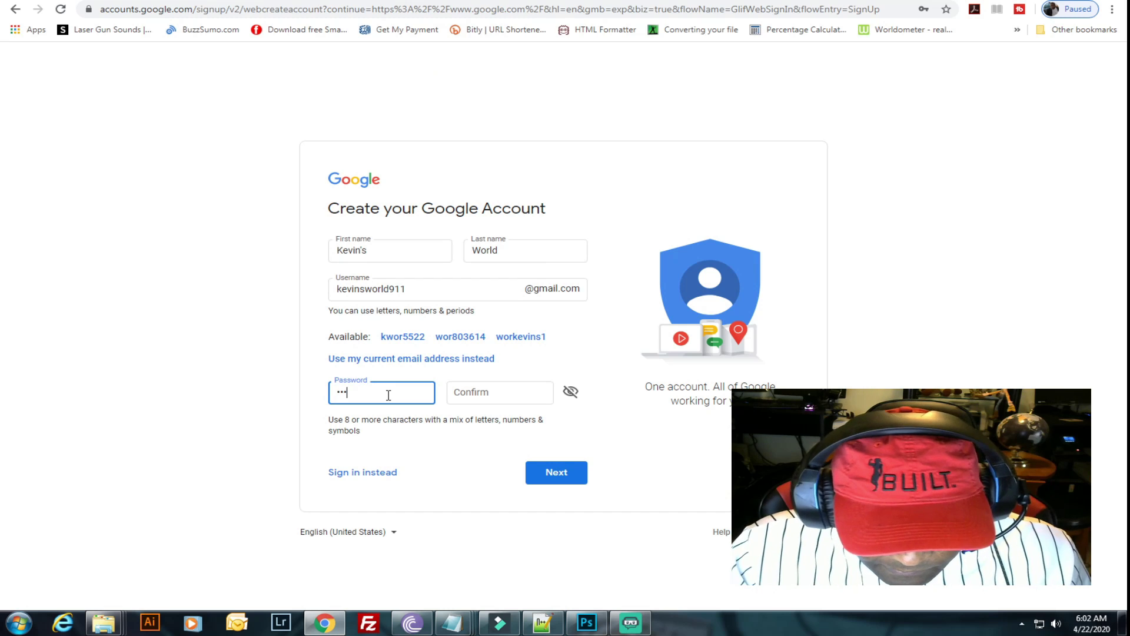
type("•••••")
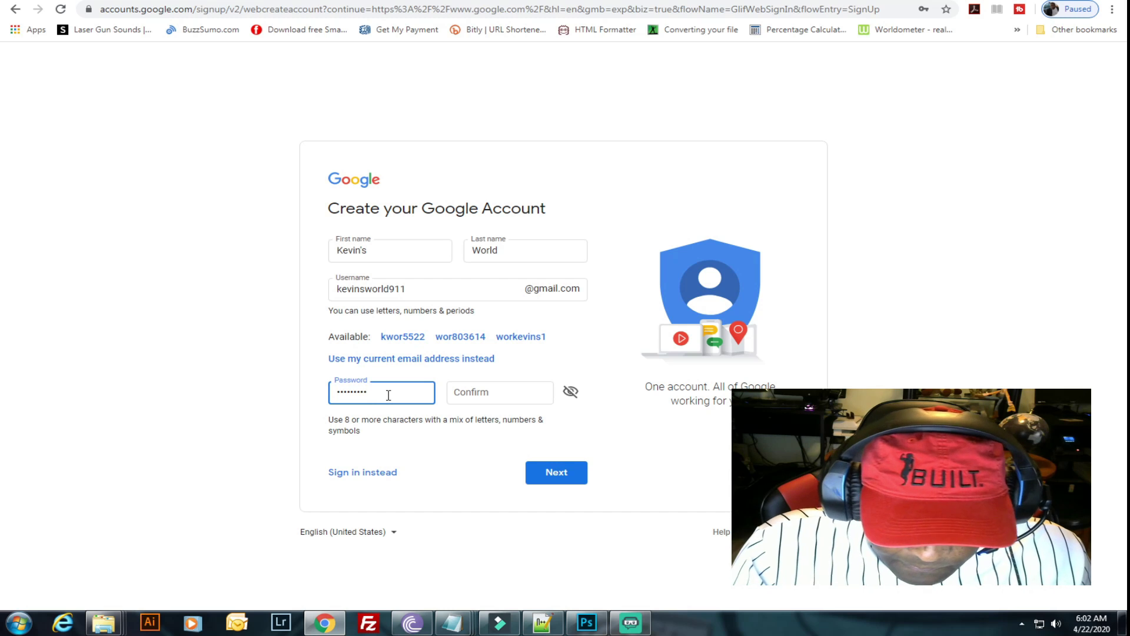
type("•")
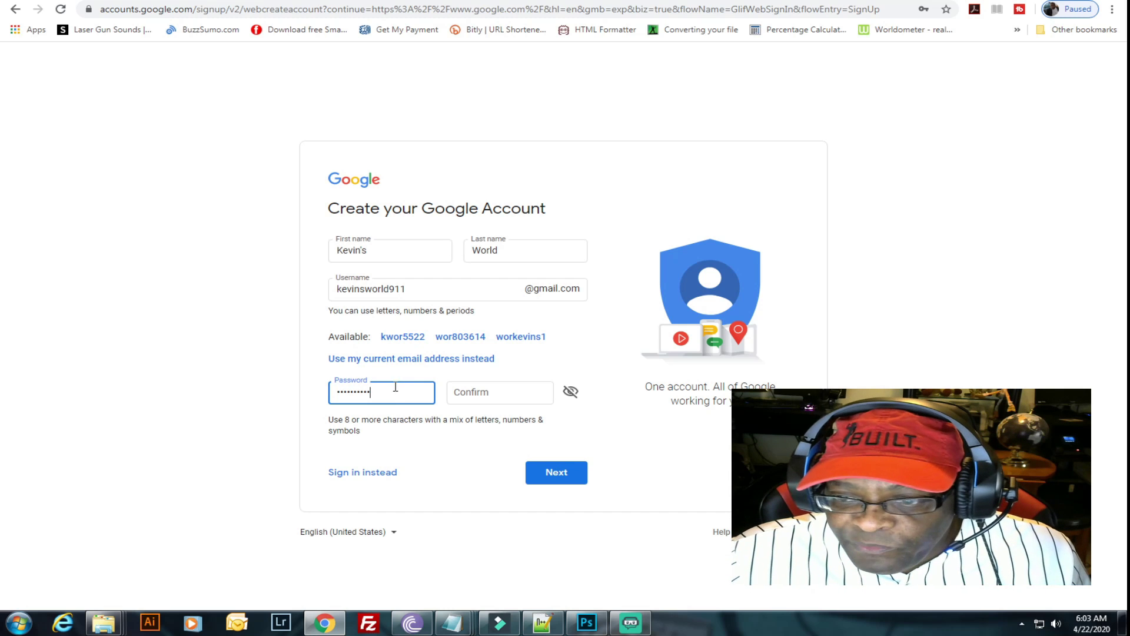
left_click(471, 392)
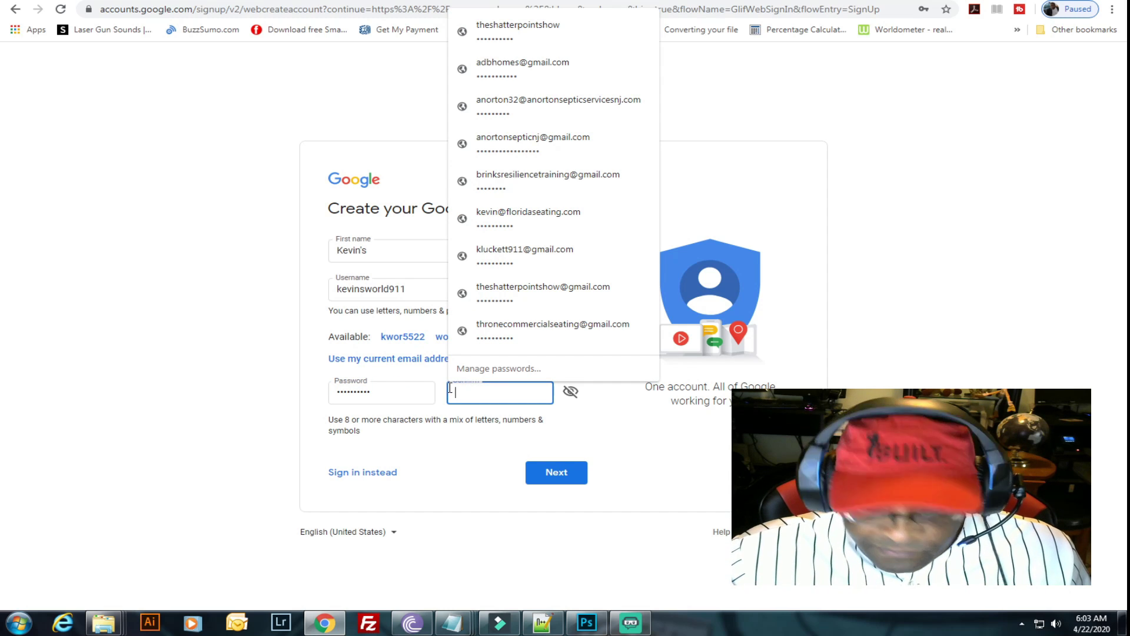
type("••")
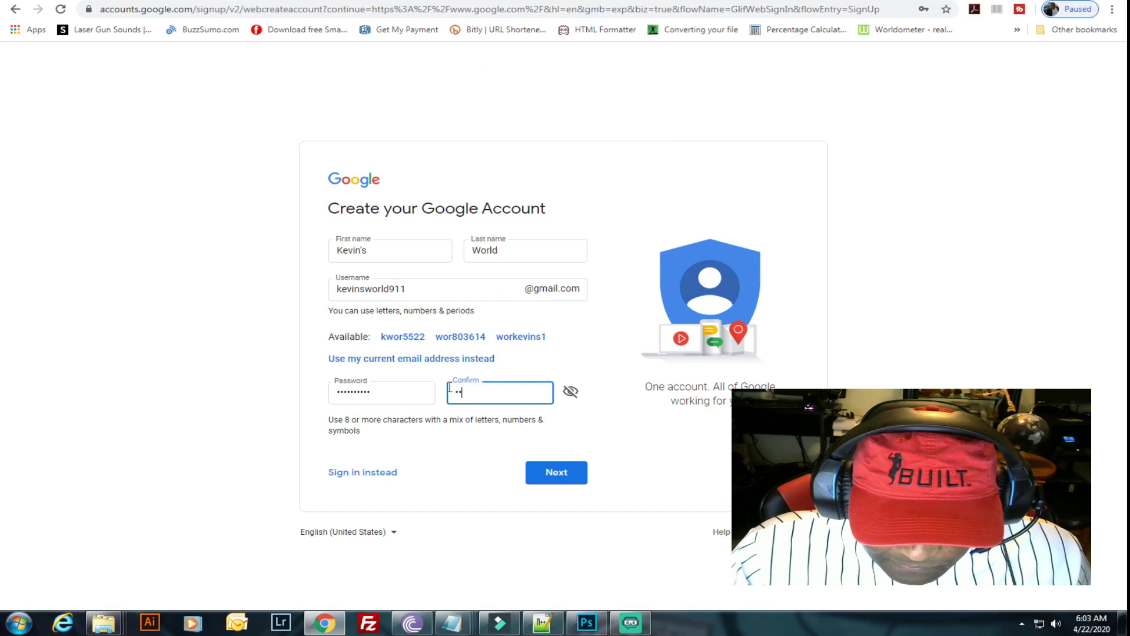
type("•••")
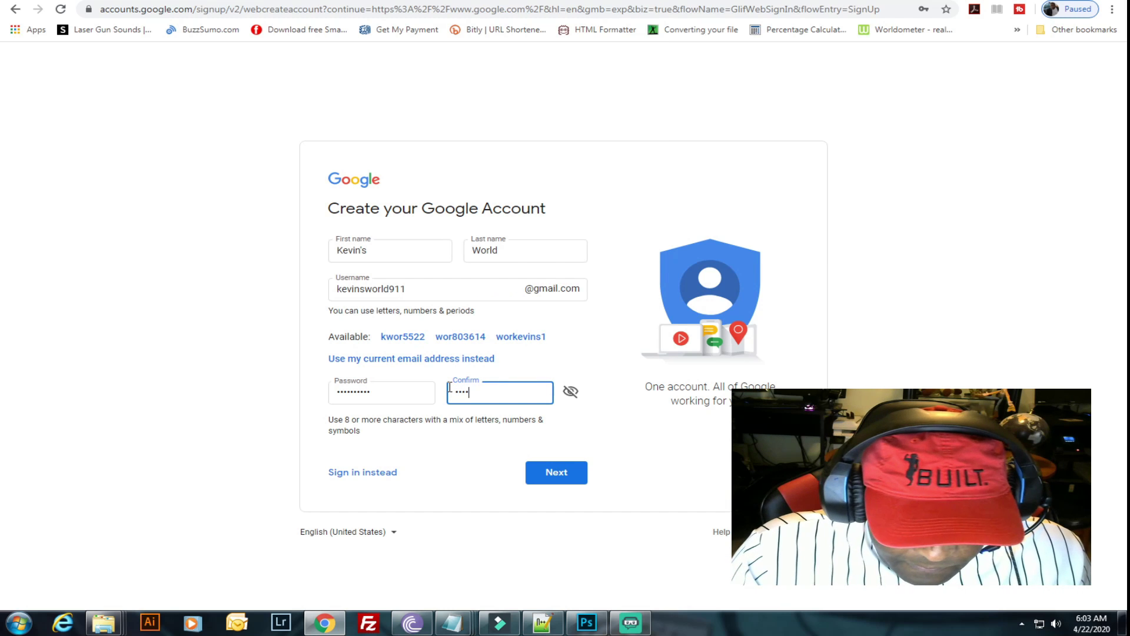
type("••••")
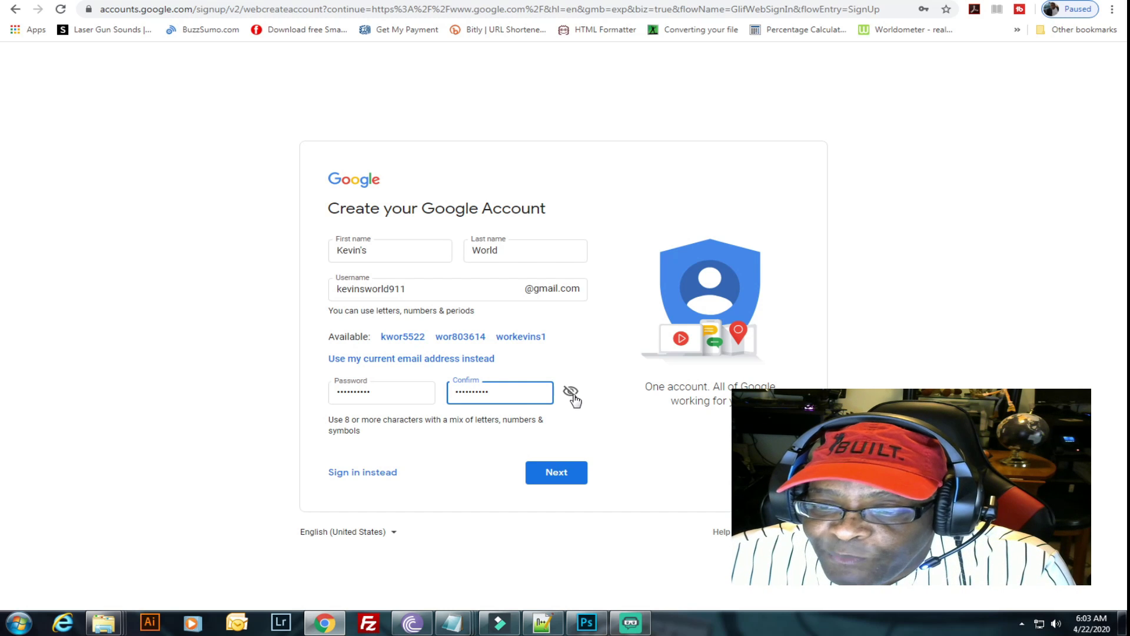
left_click(556, 473)
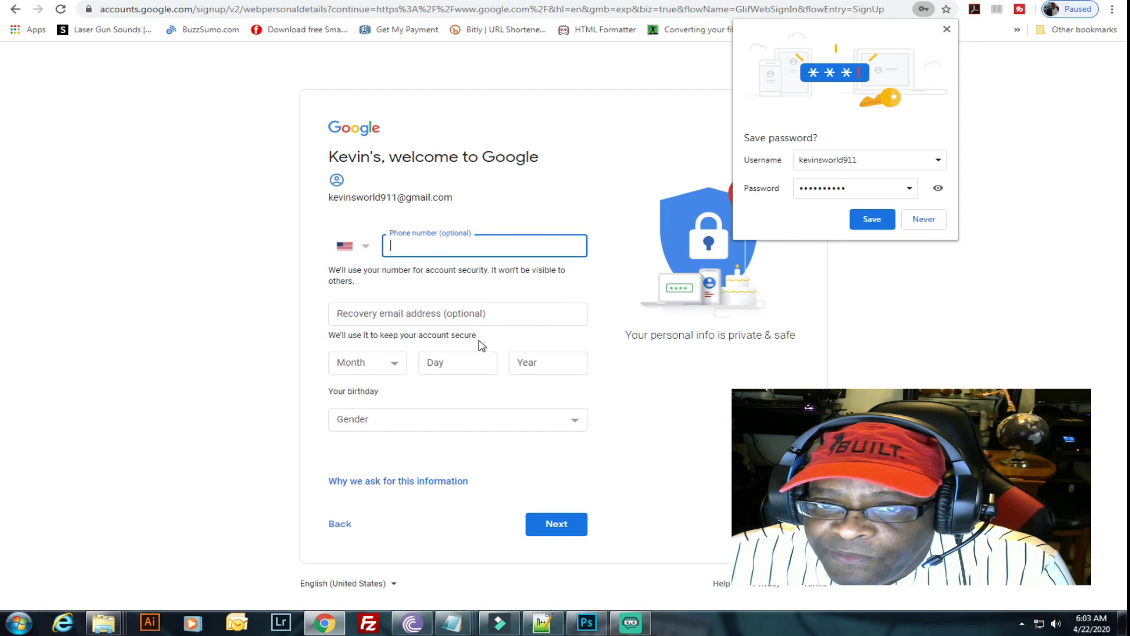
- Fill the phone number from autofill and enter the recovery e-mail address
left_click(401, 245)
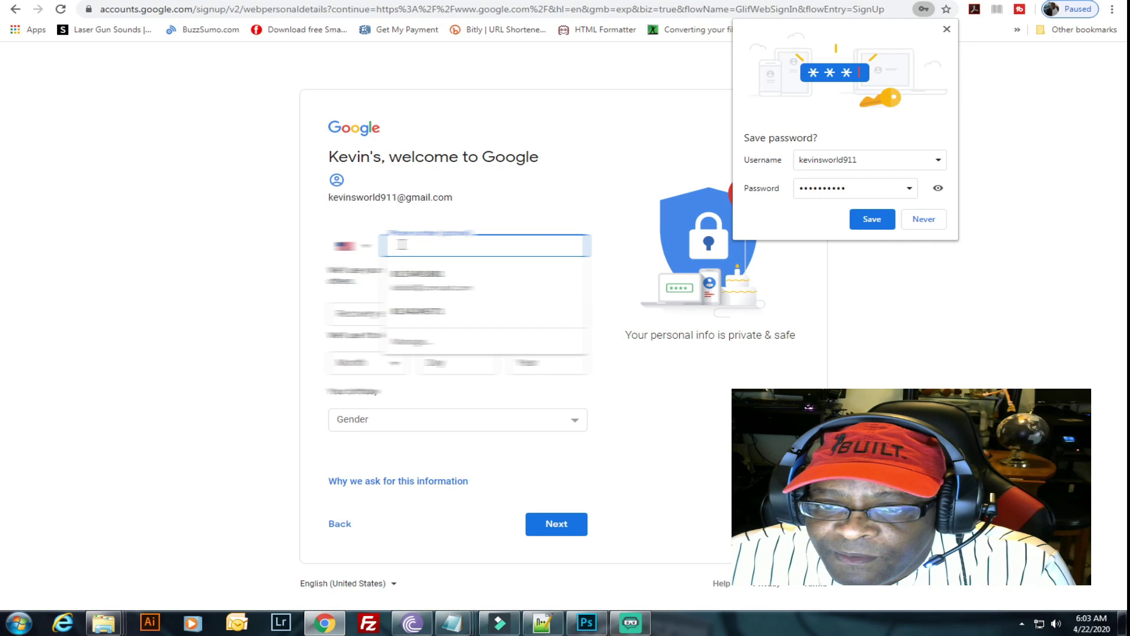
left_click(435, 311)
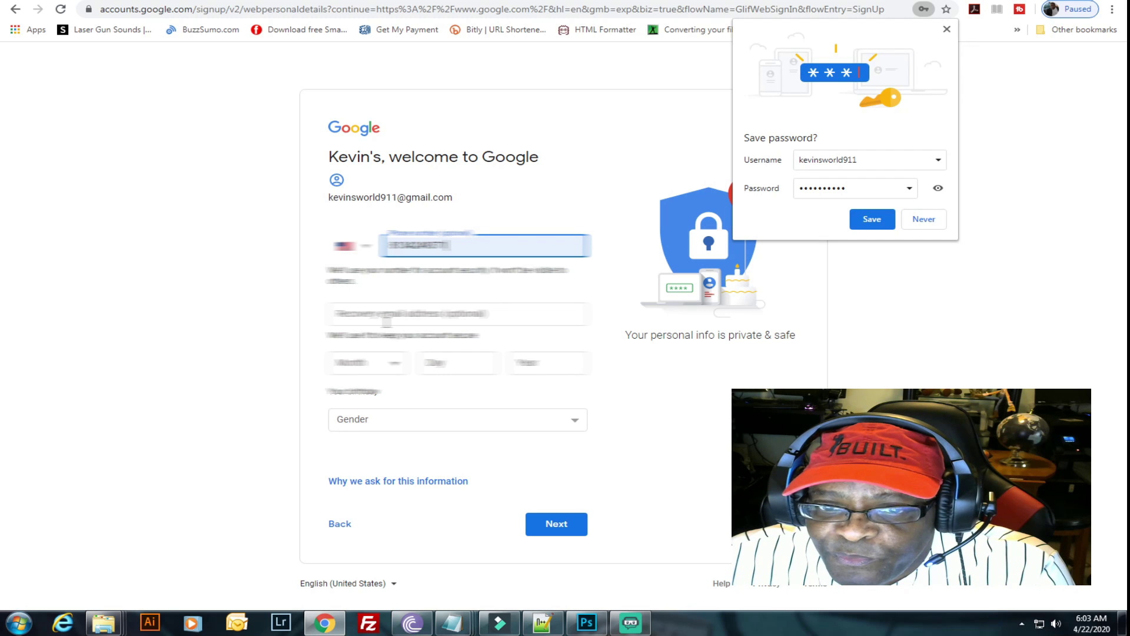
left_click(405, 317)
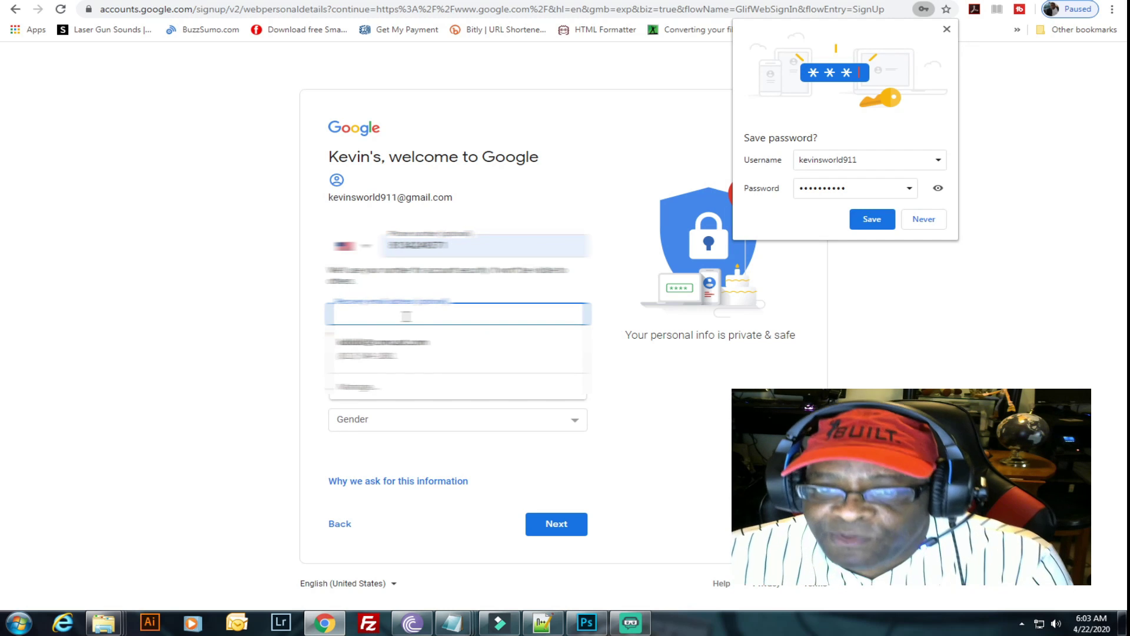
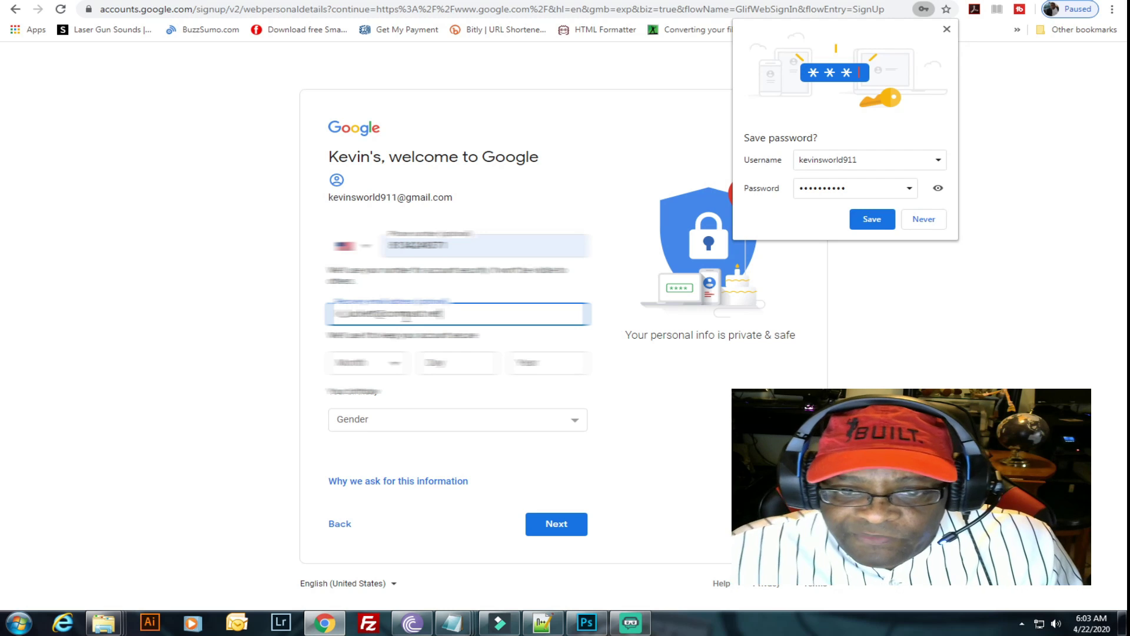
left_click(400, 364)
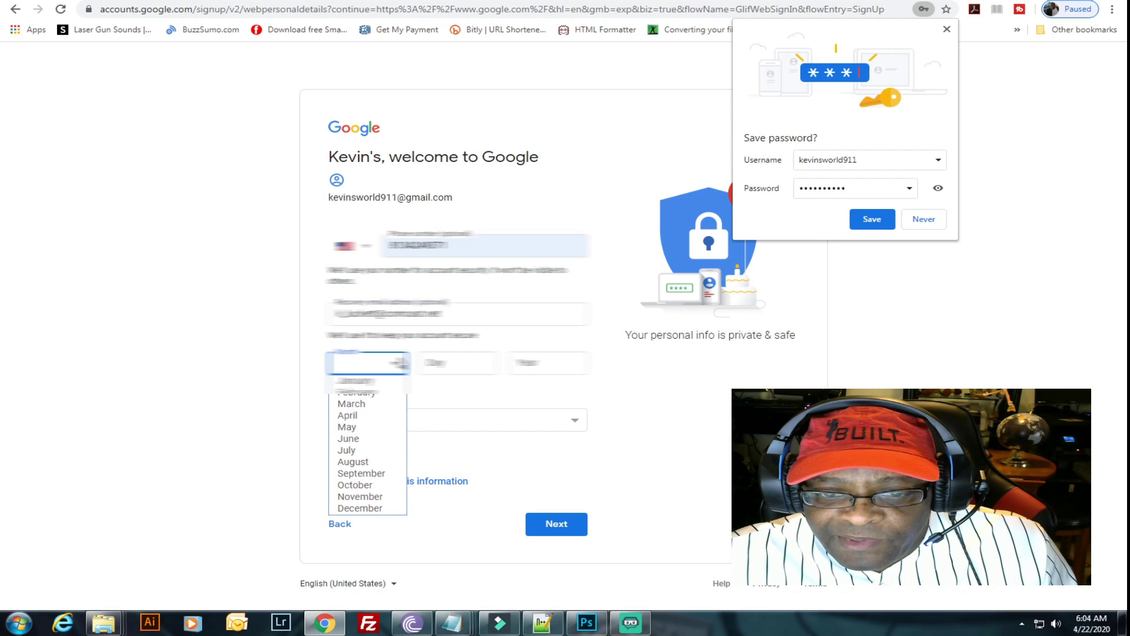
left_click(370, 381)
left_click(446, 365)
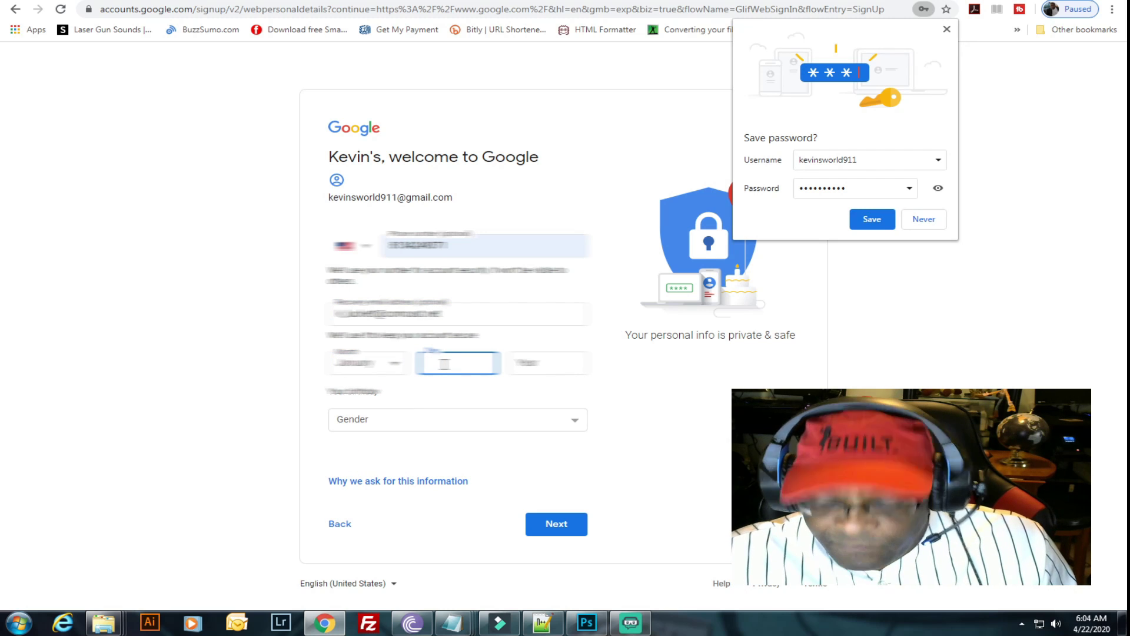
type("10")
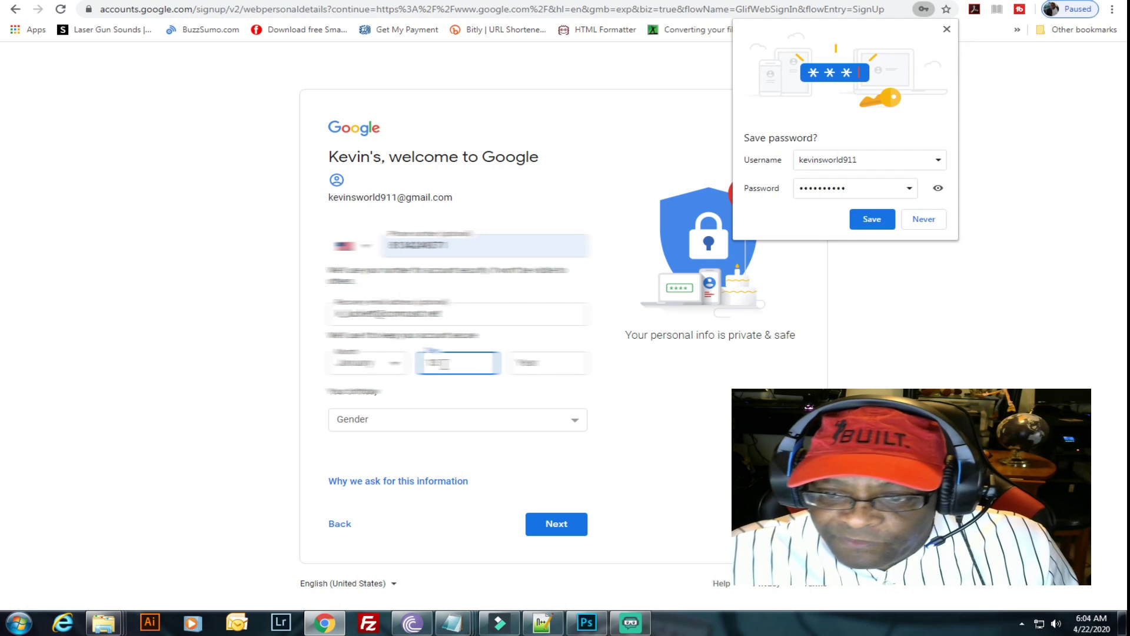
left_click(533, 365)
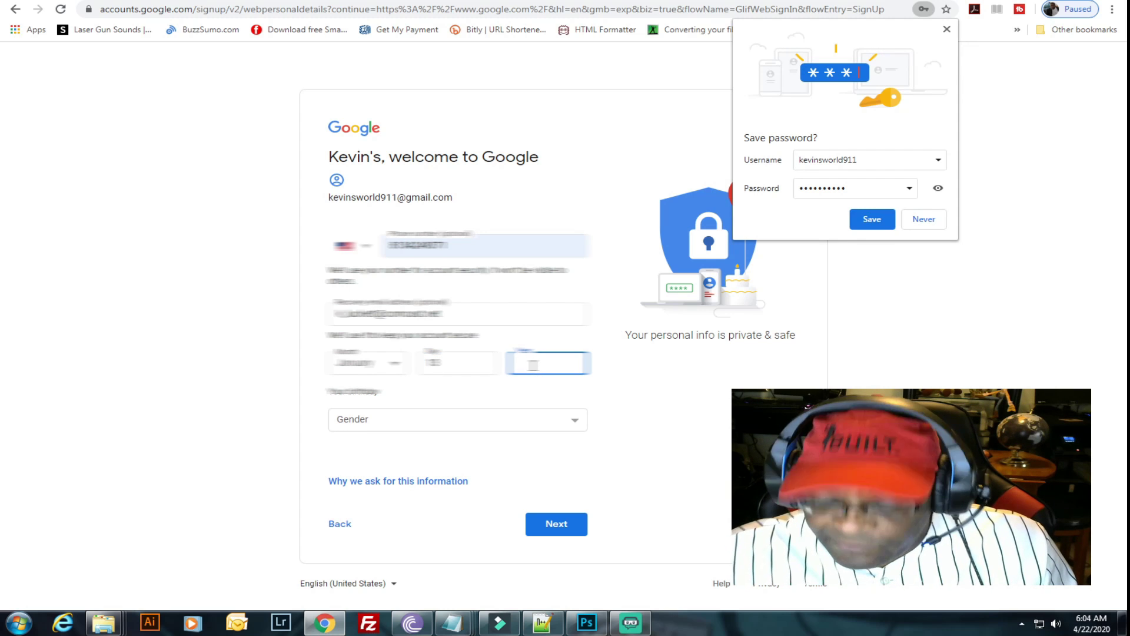
type("1965")
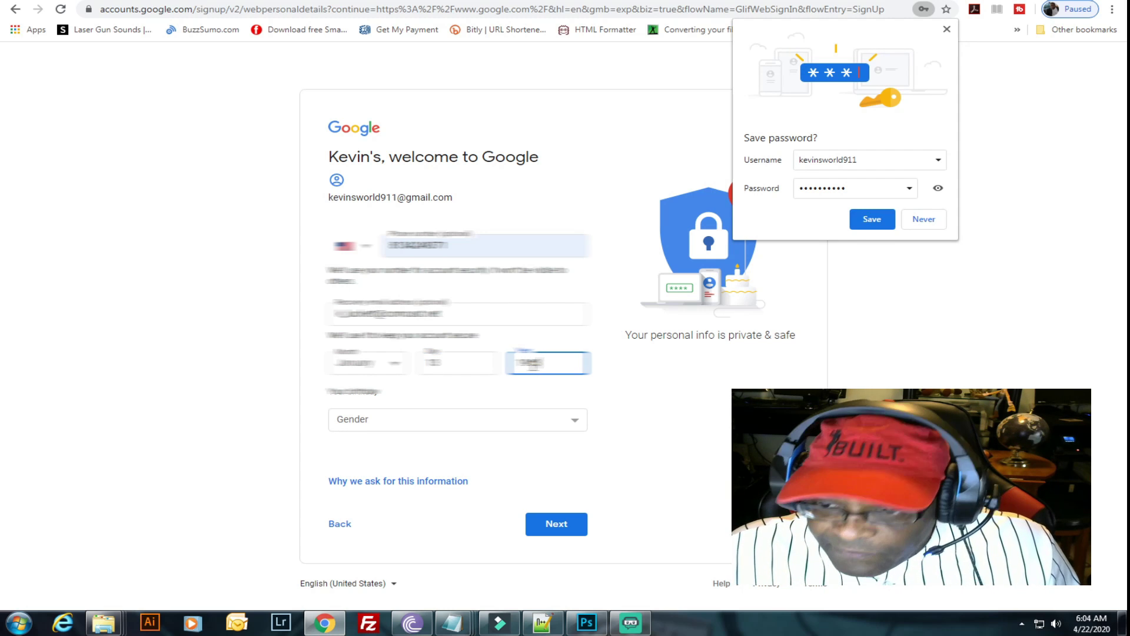
left_click(570, 425)
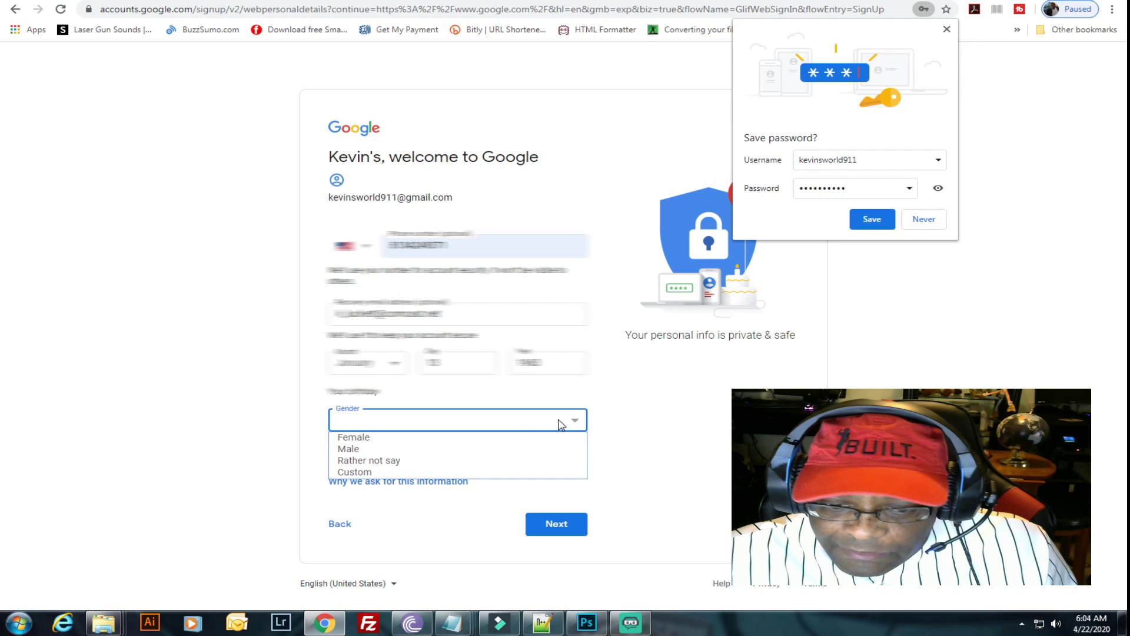
left_click(371, 449)
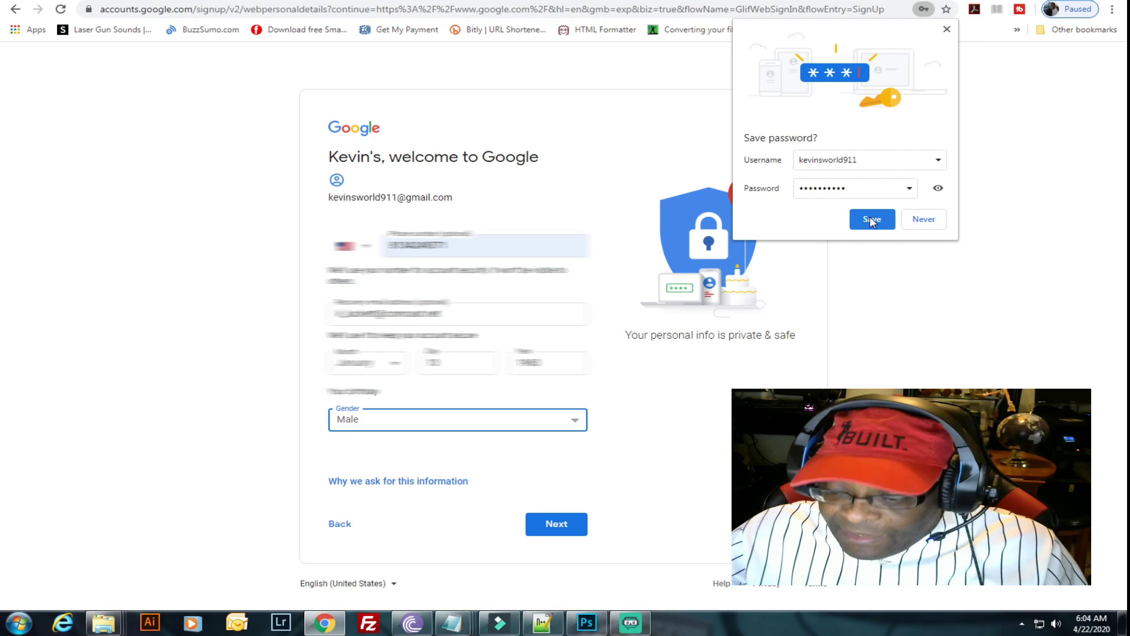
- Save the password in Chrome, then go back, correct the phone number's last digits, and resubmit
left_click(872, 220)
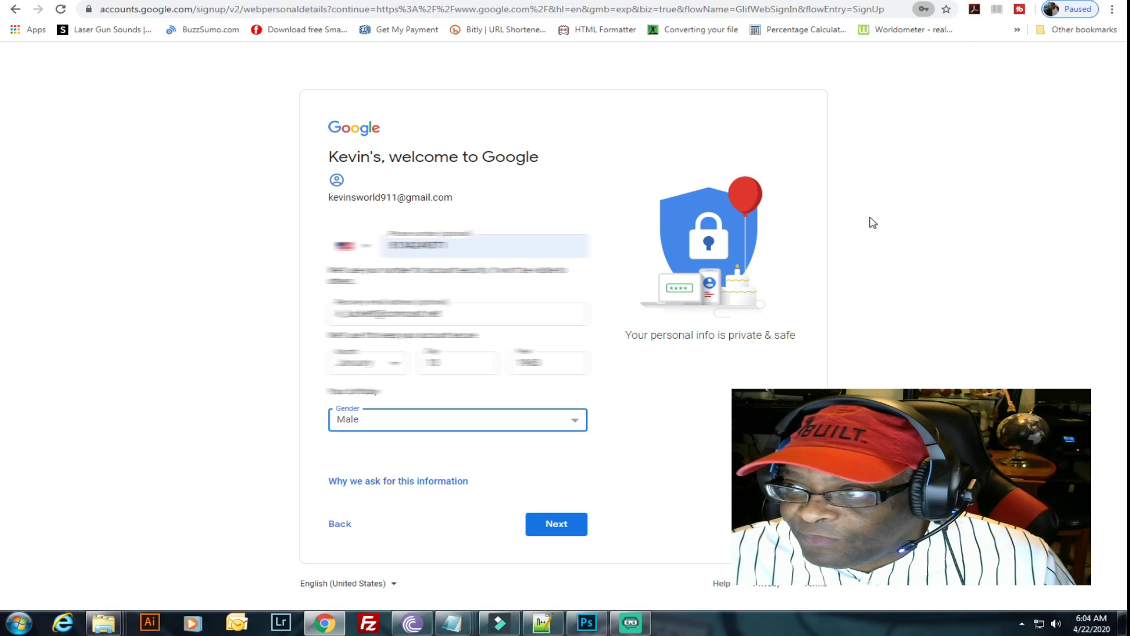
left_click(559, 525)
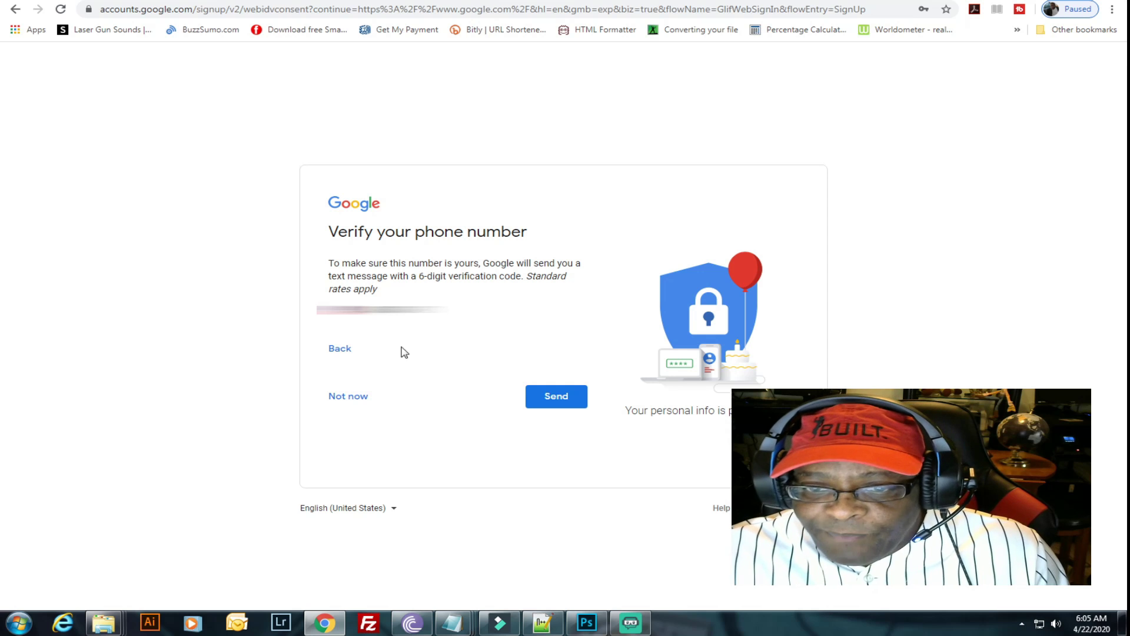
left_click(341, 353)
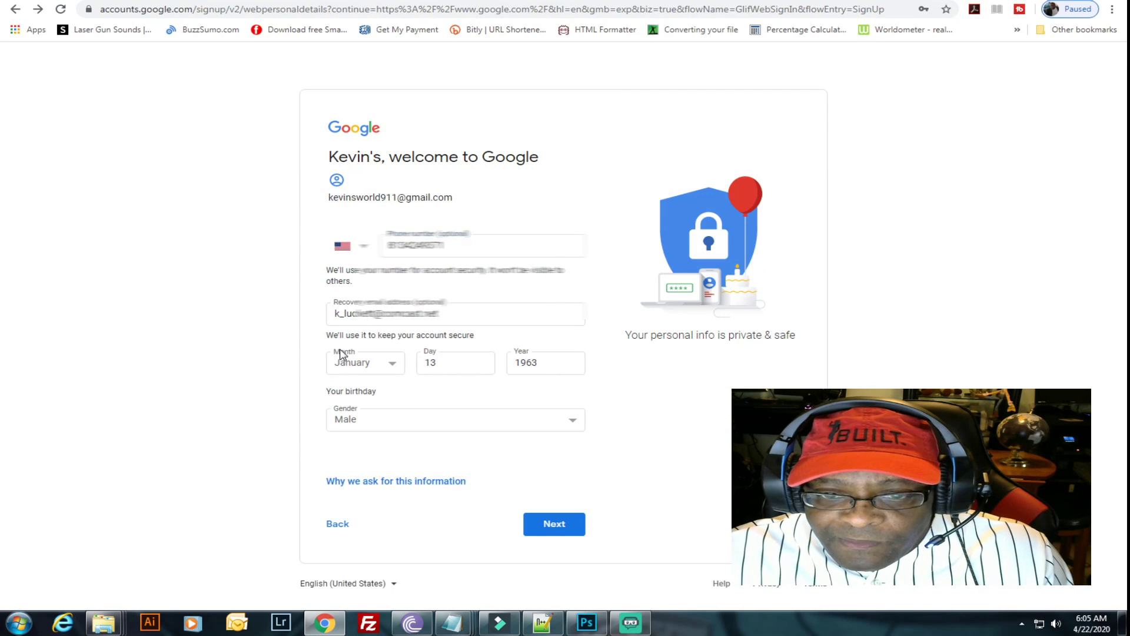
left_click(453, 244)
left_click_drag(454, 244, 415, 245)
key("BackSpace")
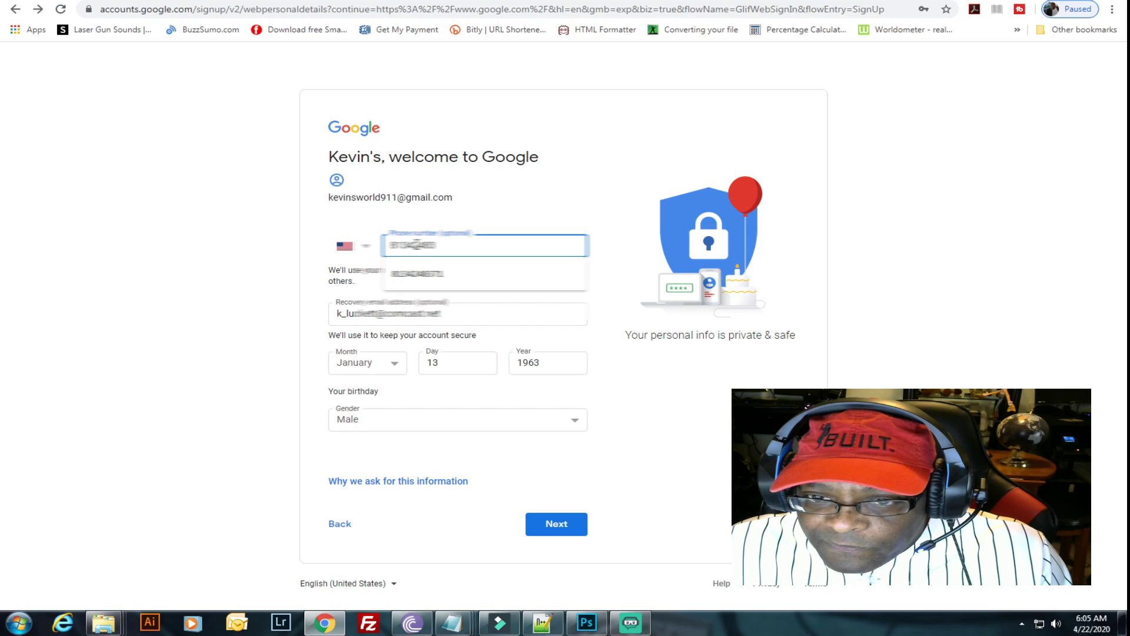
type("8571")
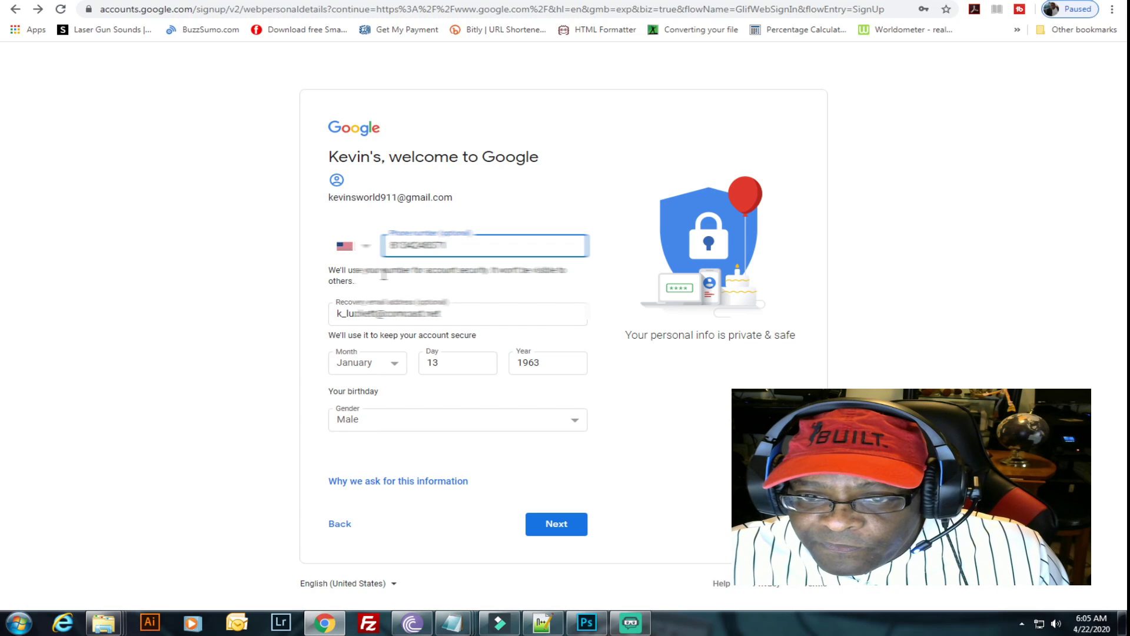
left_click(569, 528)
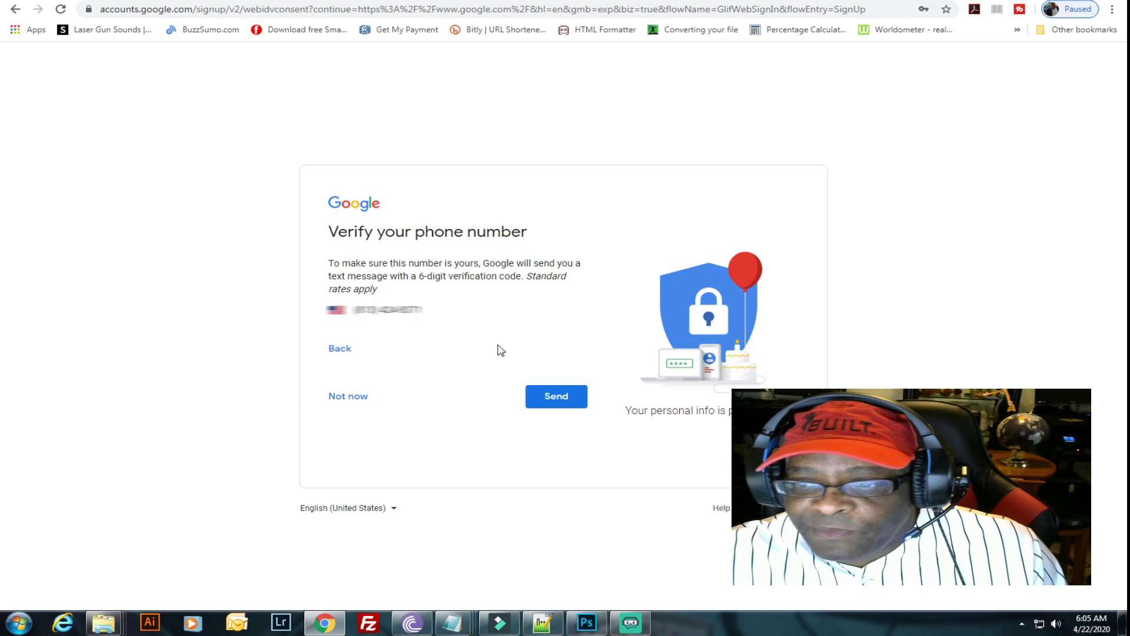
- Have a verification text sent and enter the received six-digit code
left_click(565, 405)
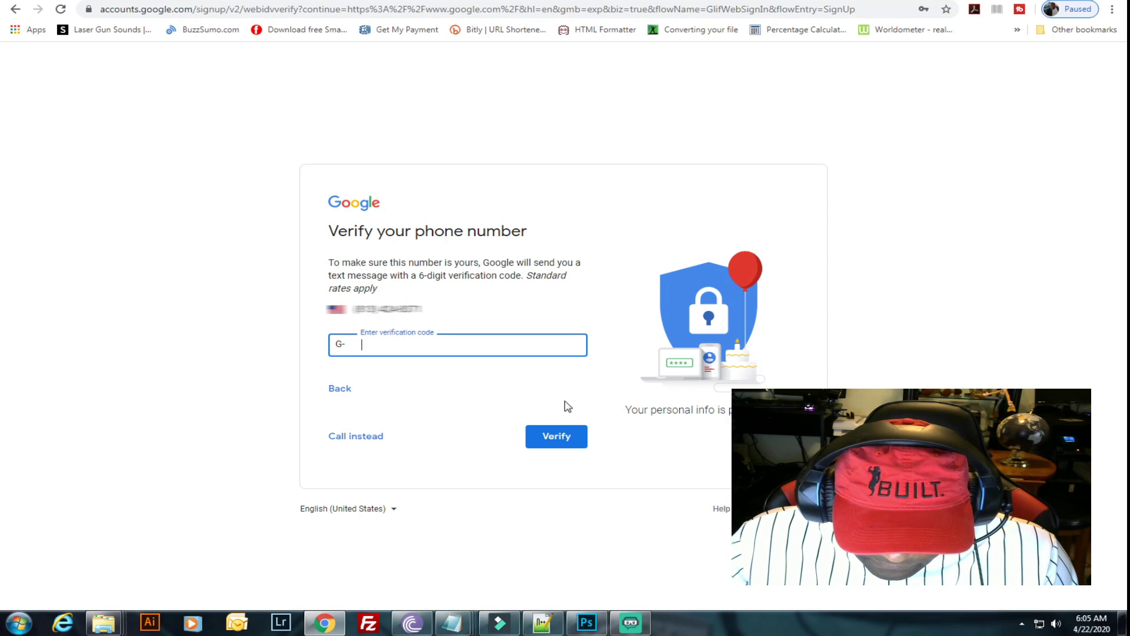
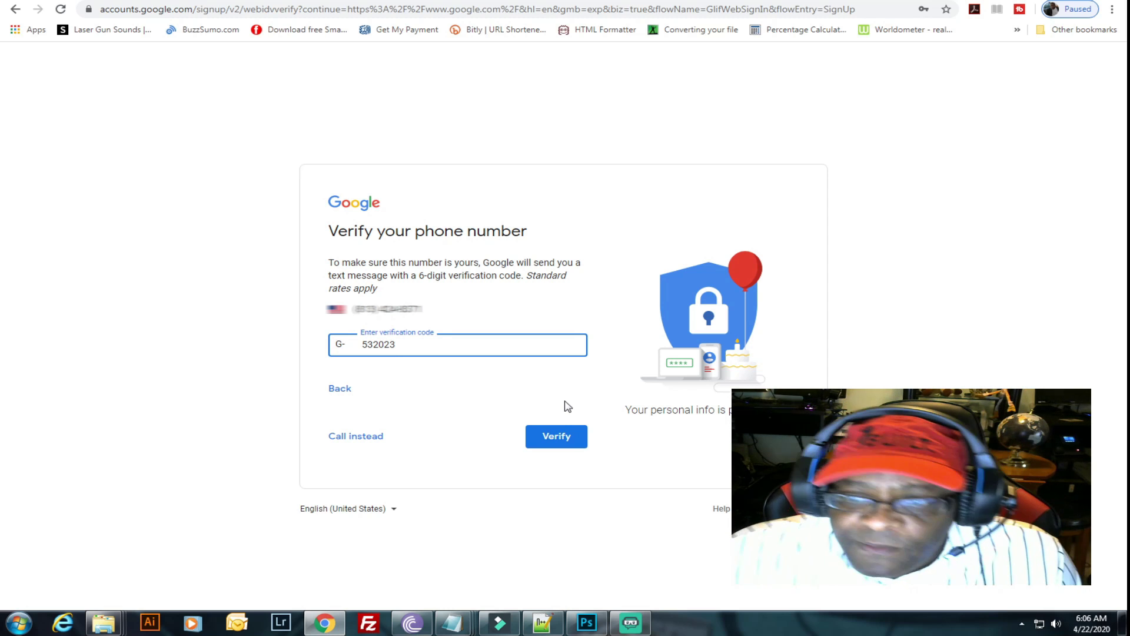
- Submit the verification code, skip the phone-number offer, and scroll through Privacy and Terms
left_click(558, 442)
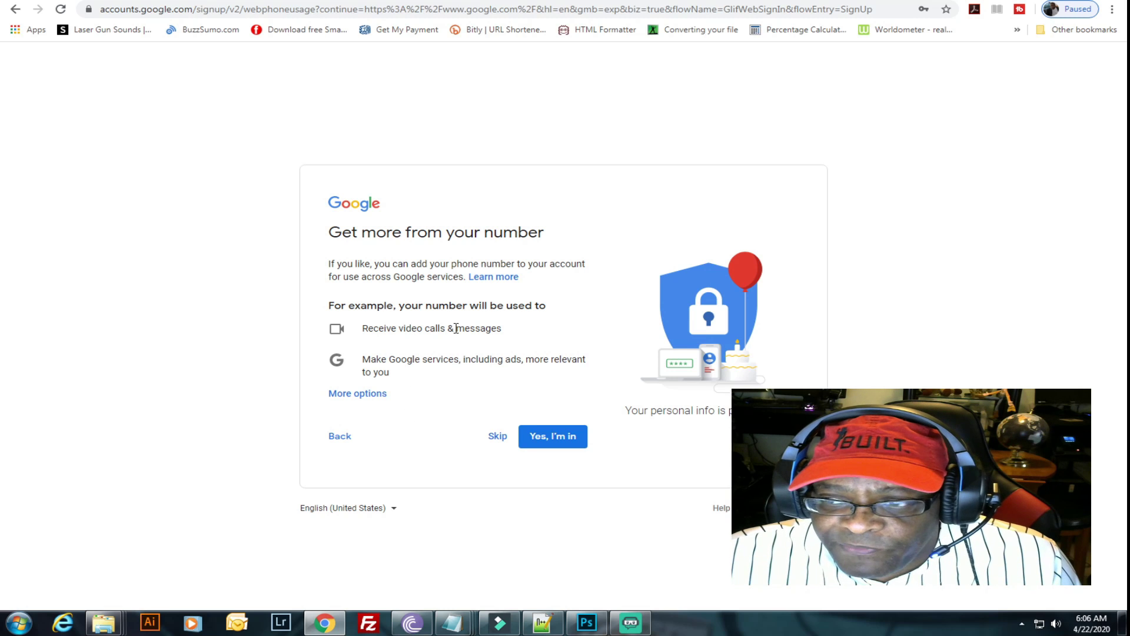
left_click(498, 437)
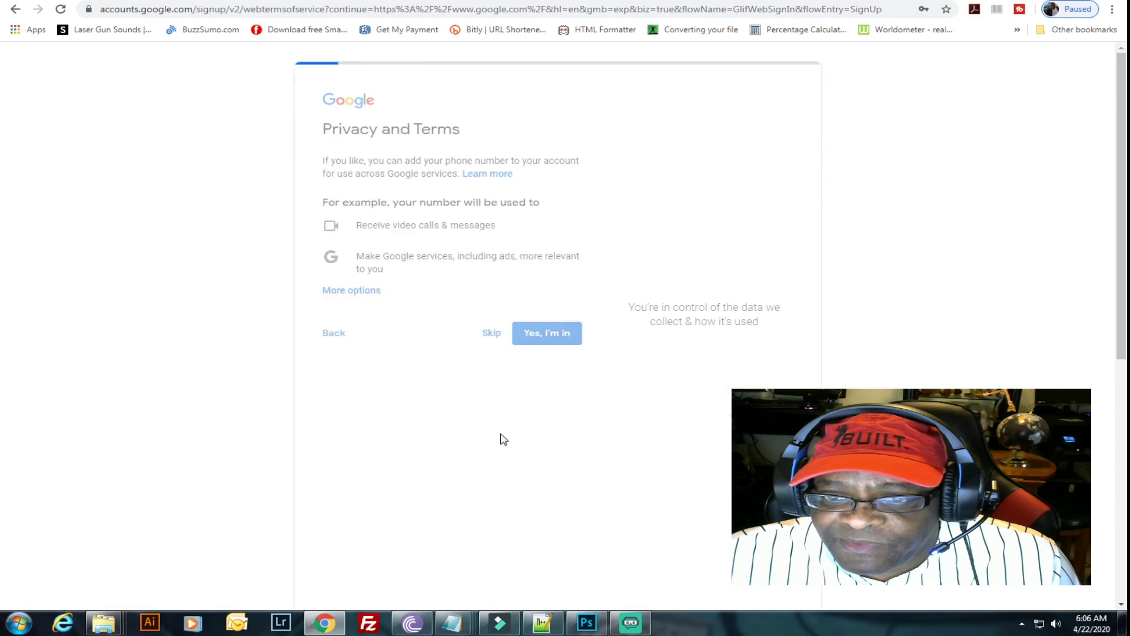
scroll(532, 364, "down", 5)
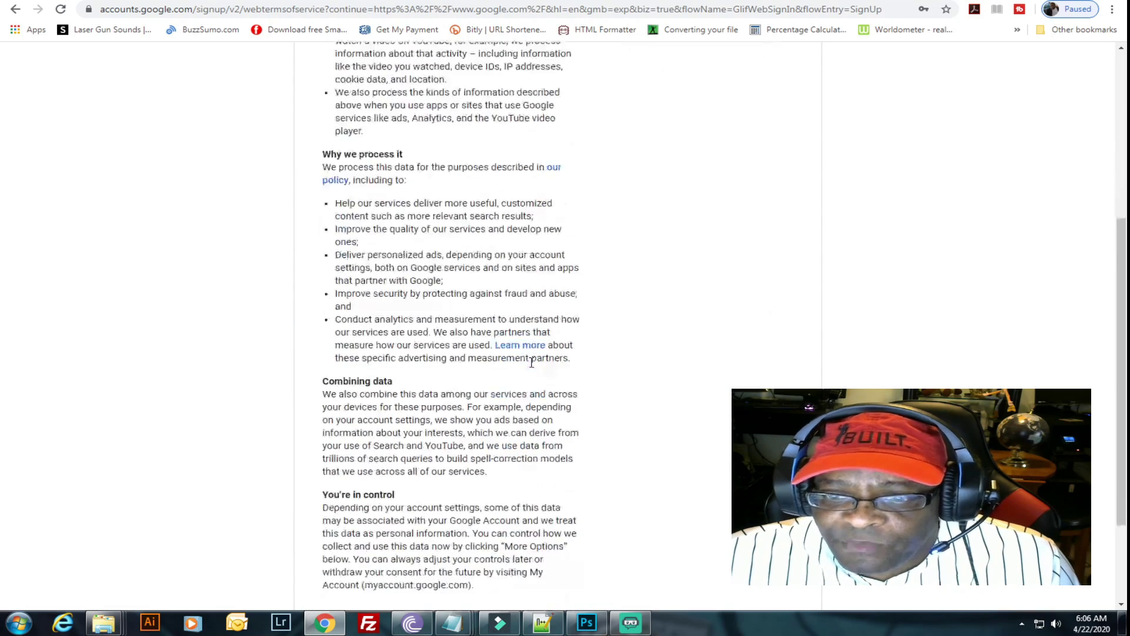
scroll(532, 363, "down", 3)
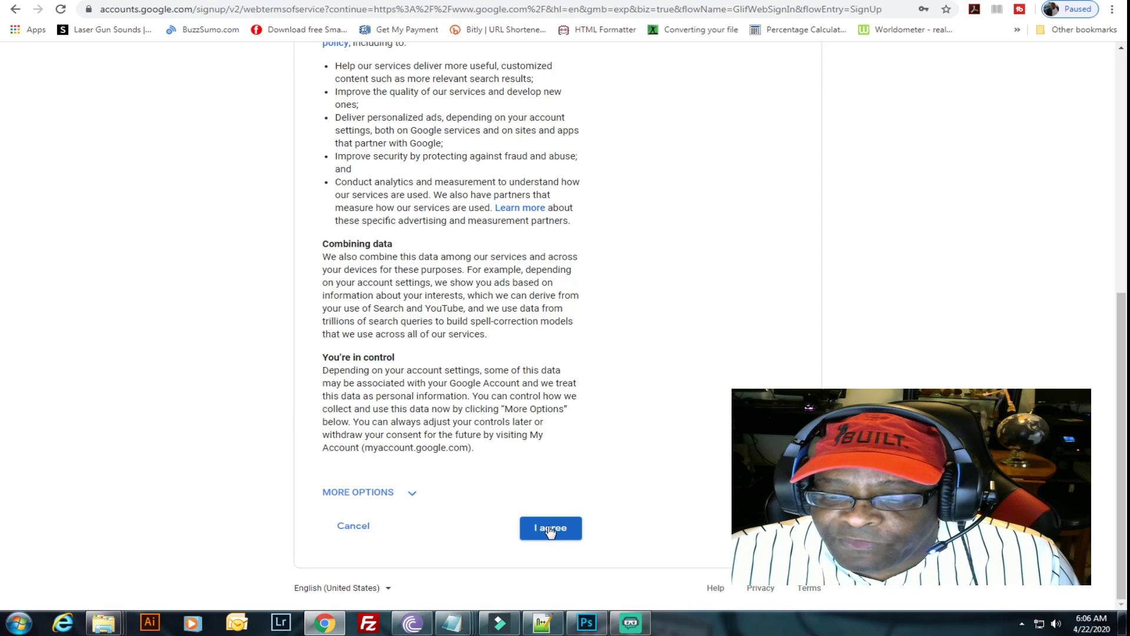
- Accept Google's Privacy and Terms and open the Google apps panel on the homepage
left_click(551, 529)
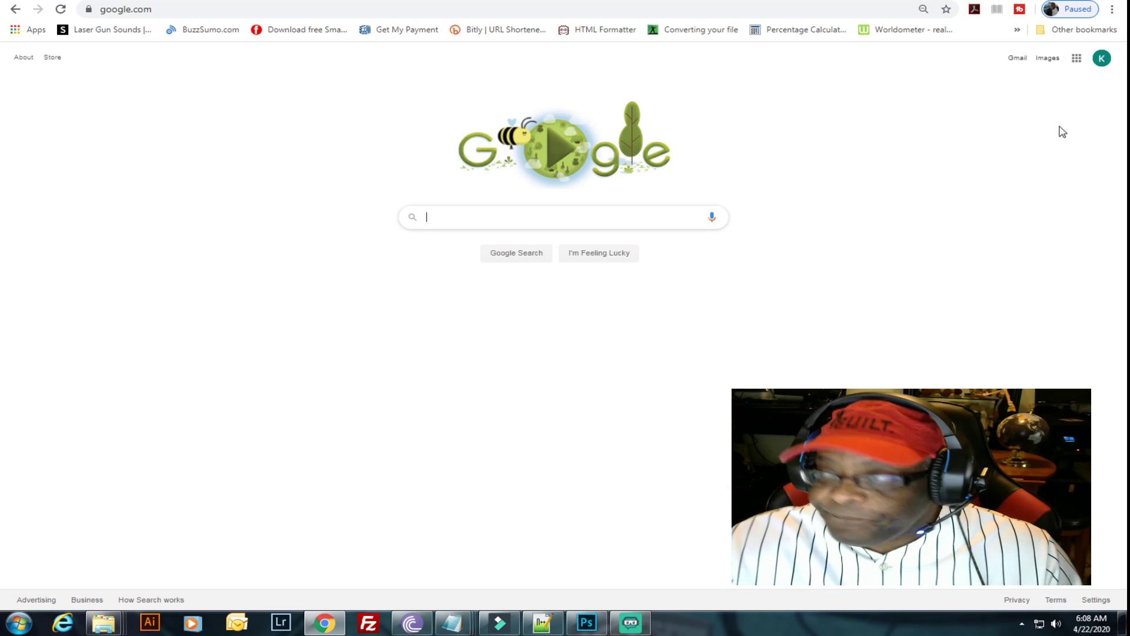
left_click(1077, 58)
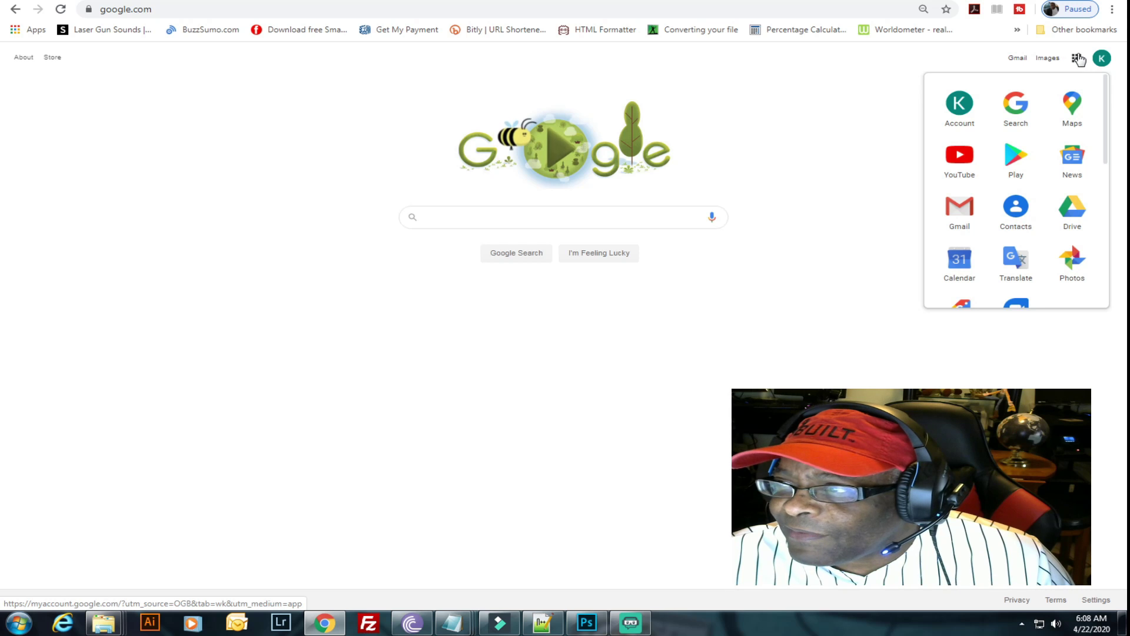
- Go to YouTube and choose Create a channel from the account menu
left_click(962, 157)
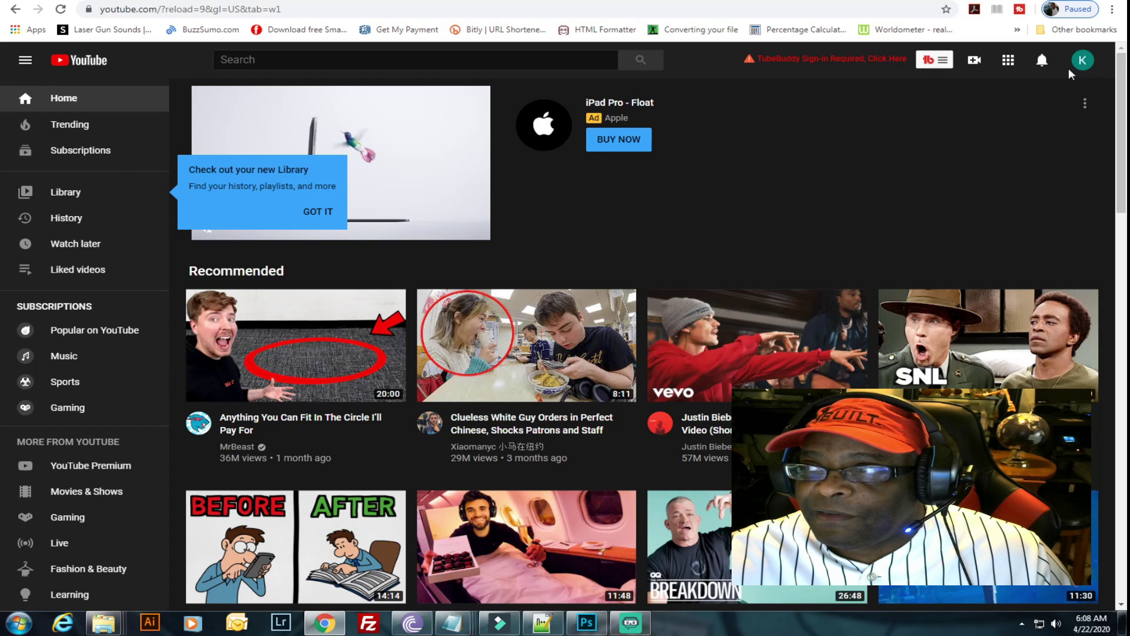
left_click(1083, 61)
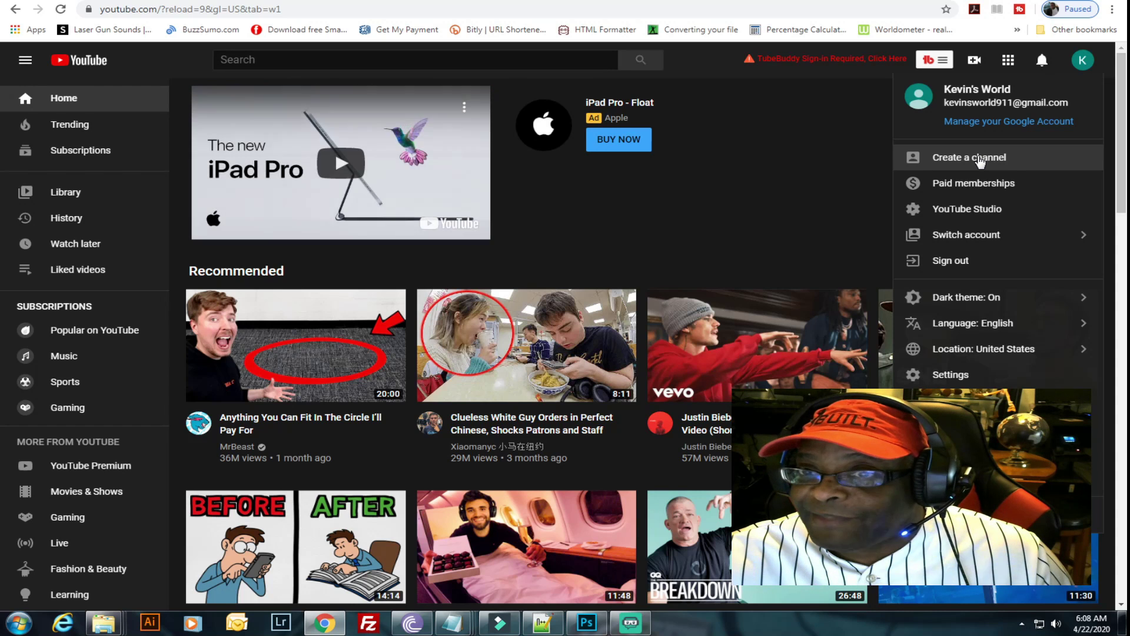
left_click(981, 158)
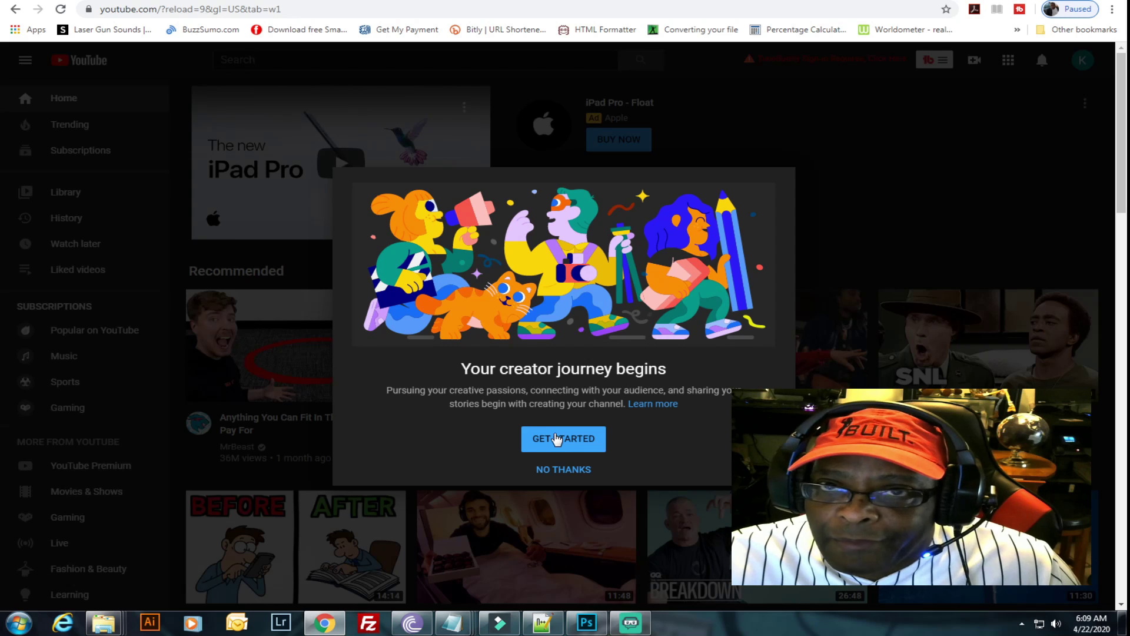
- Start channel setup and pick the Use a custom name option
left_click(556, 439)
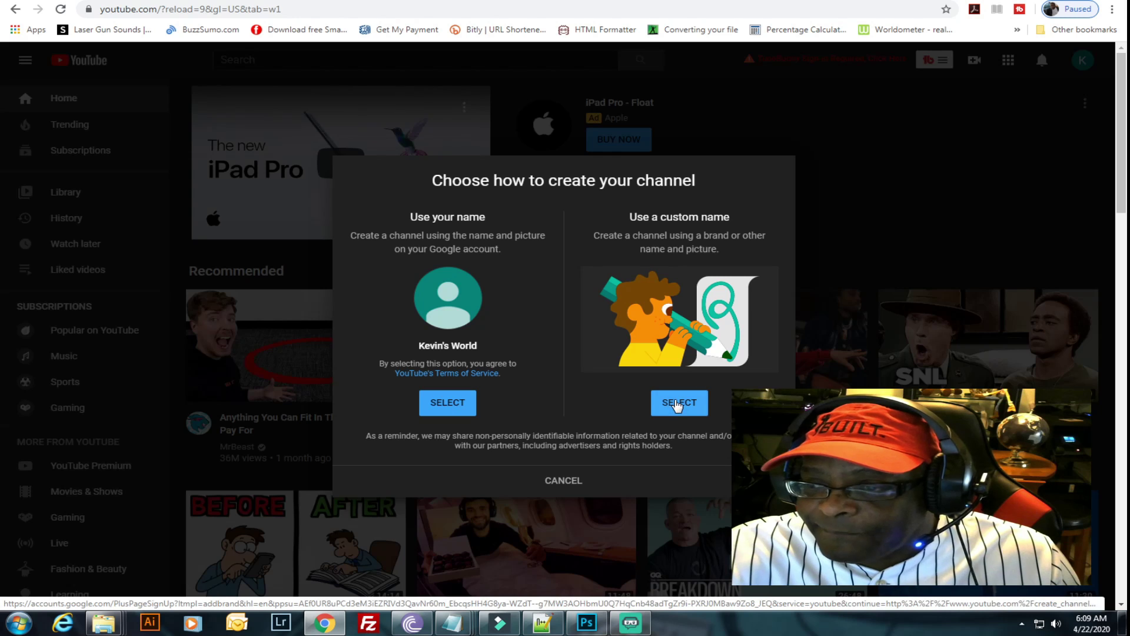
left_click(677, 404)
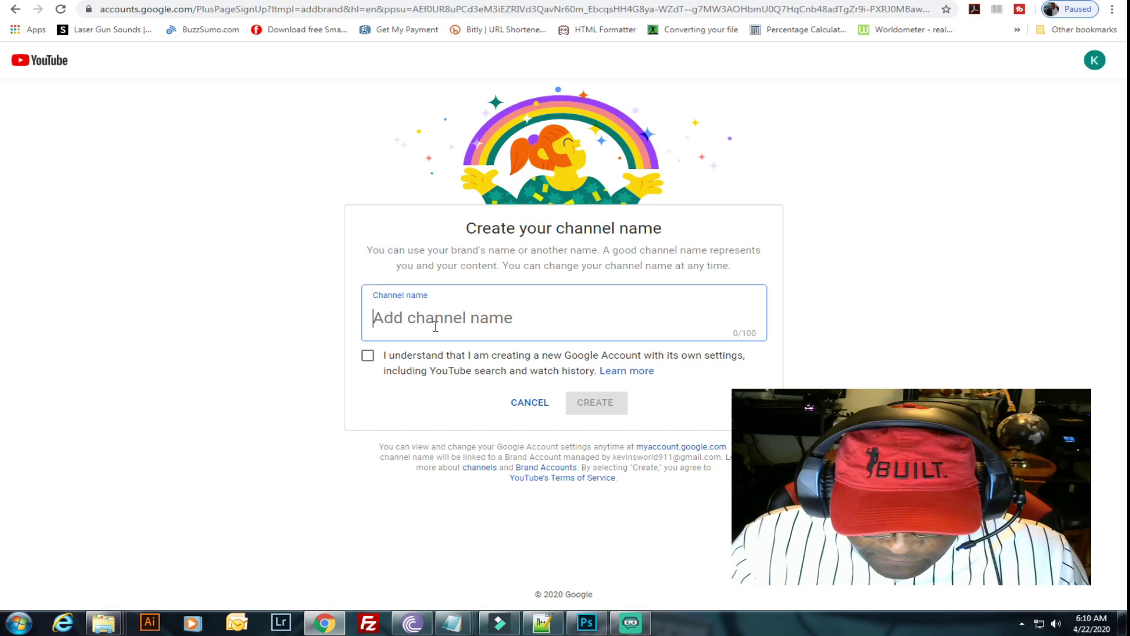
- Name the channel 'Dragonman911' and tick the new Google Account acknowledgement
type("Drag")
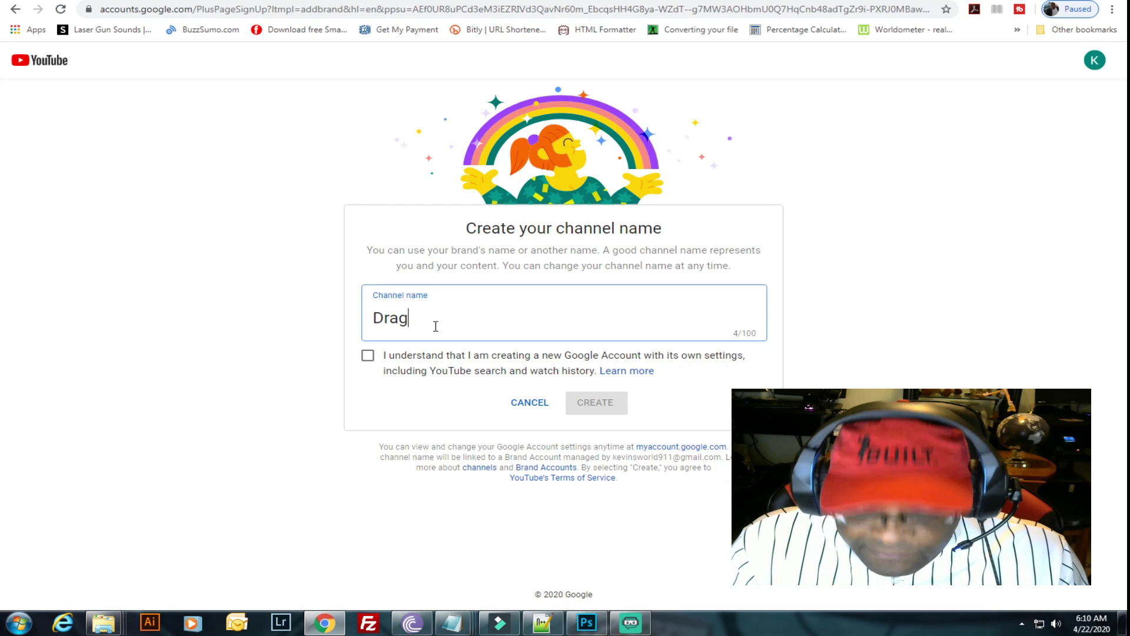
type("onman911")
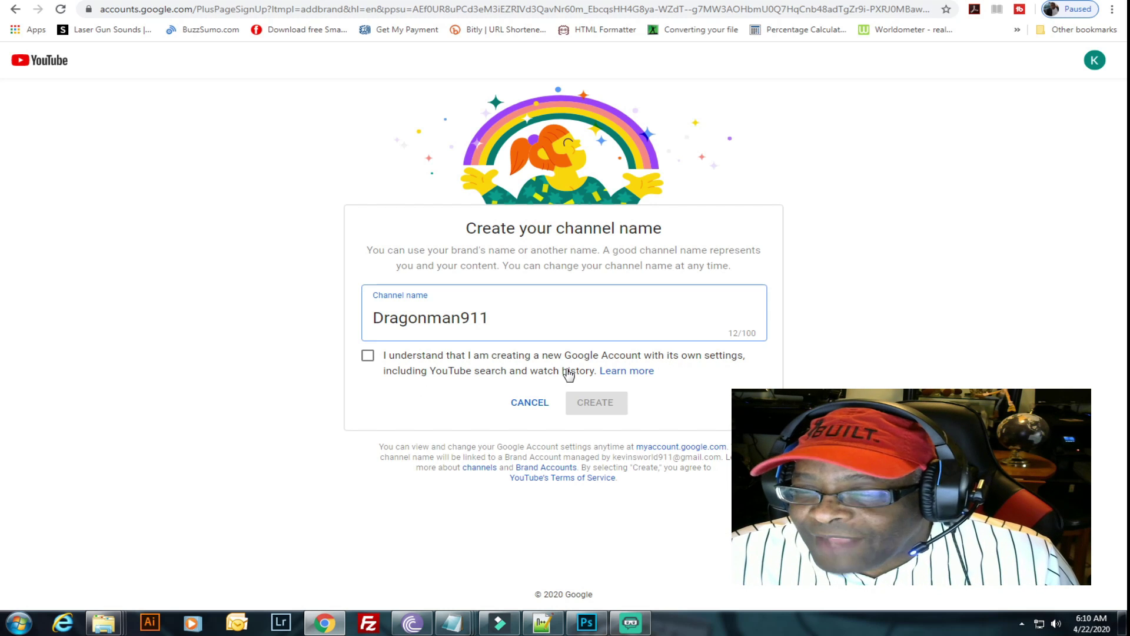
left_click(368, 358)
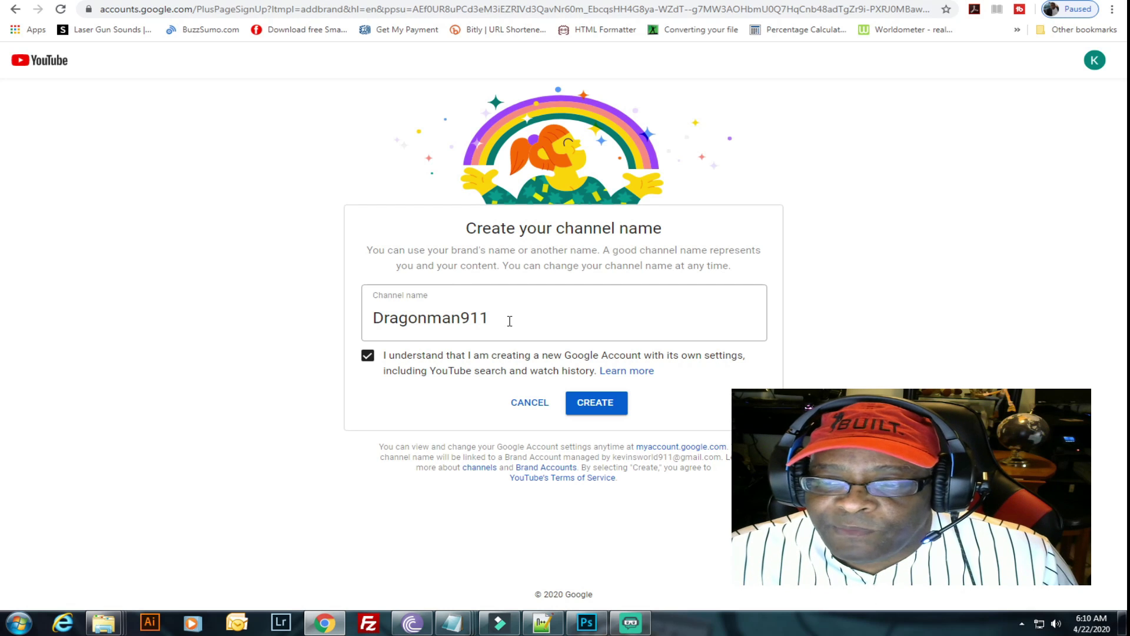
- Create the Dragonman911 channel and browse the home folder for its profile picture
left_click(598, 406)
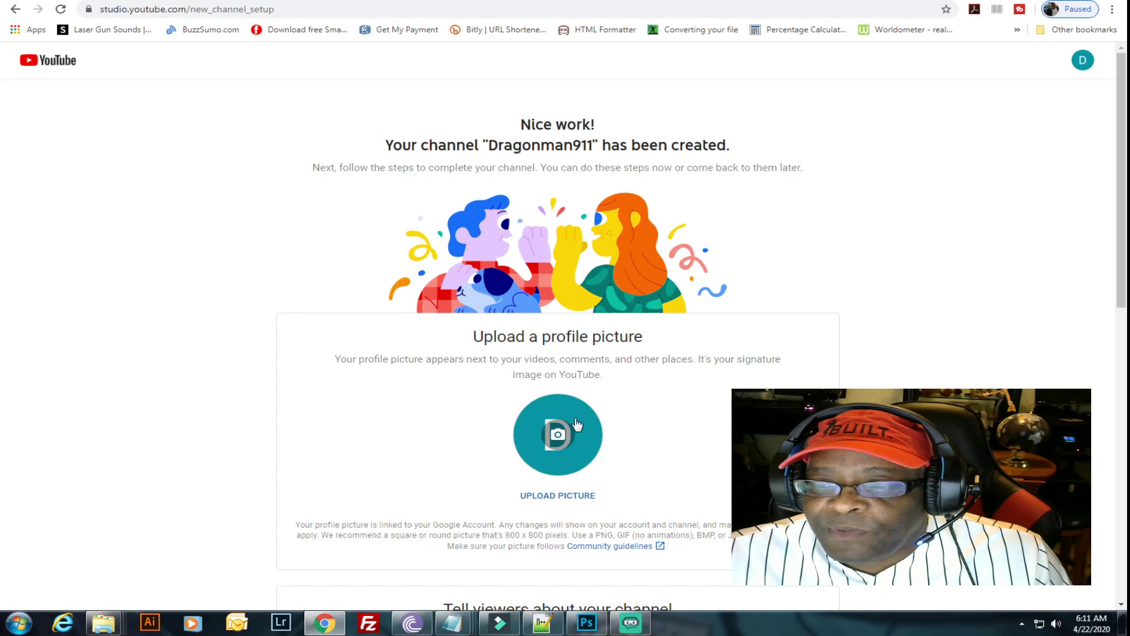
left_click(563, 435)
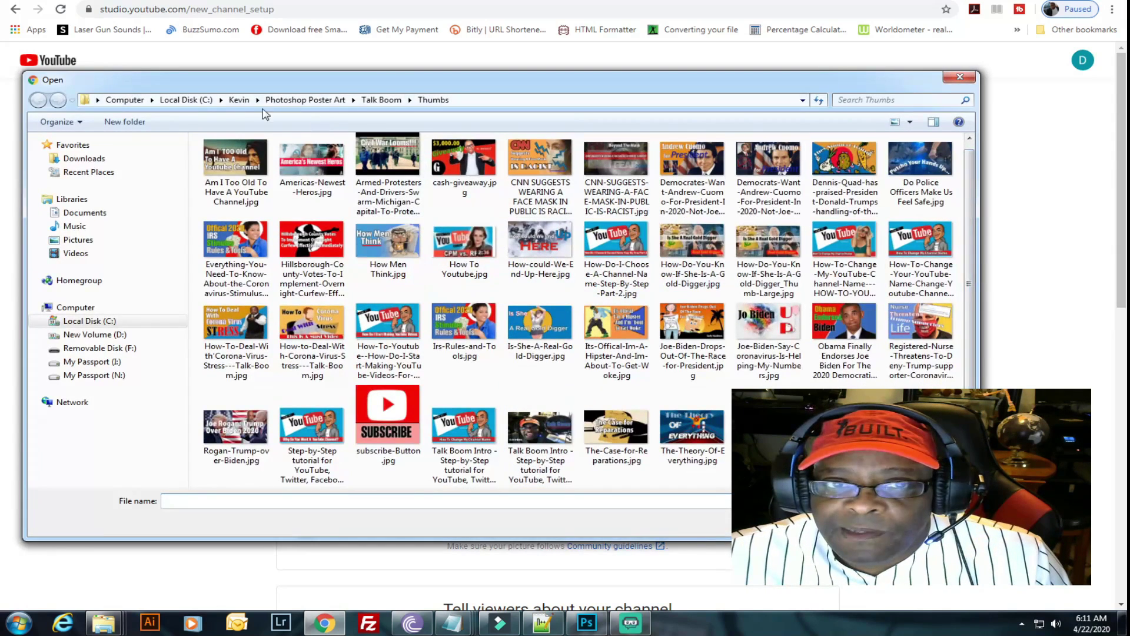
left_click(239, 100)
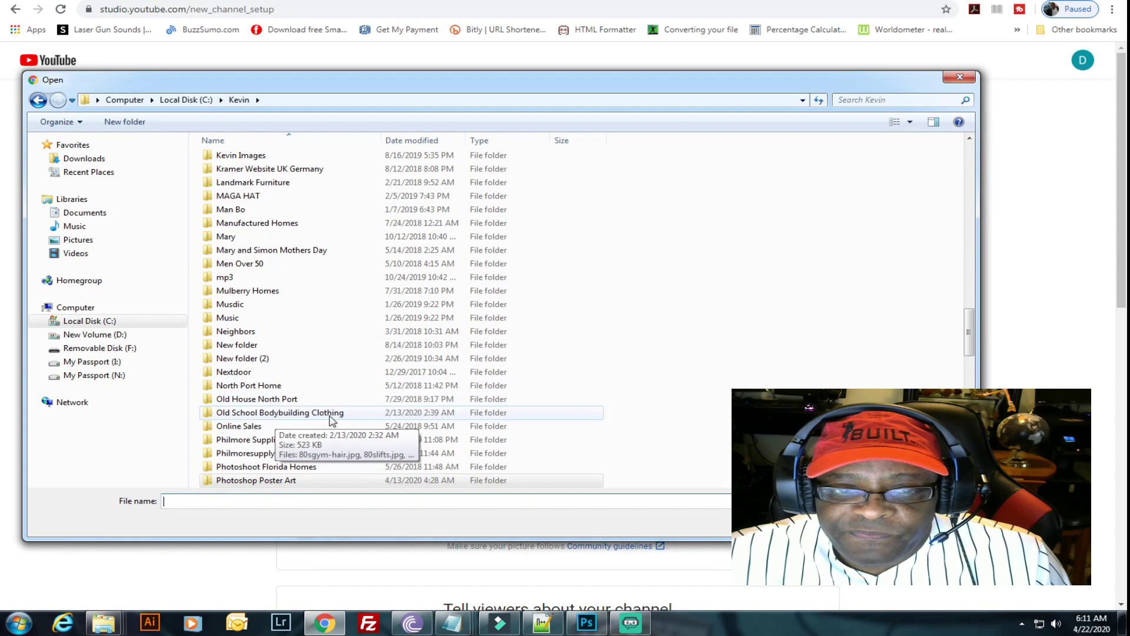
- Choose the 7 KB camera JPEG in the home folder as the profile picture
left_click_drag(969, 333, 977, 477)
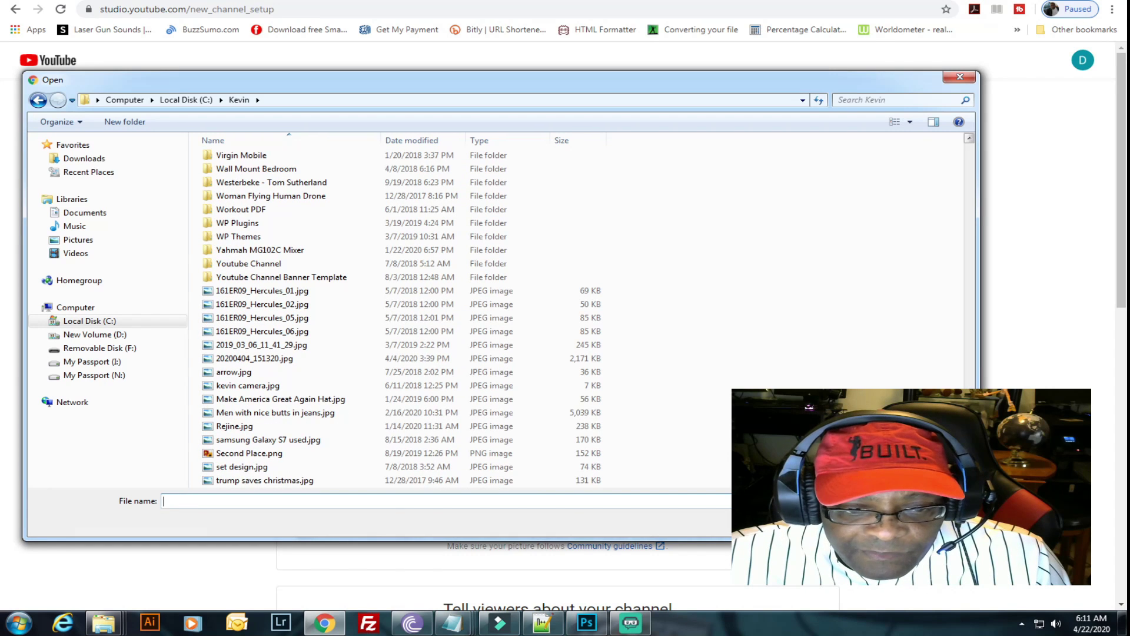
left_click(252, 387)
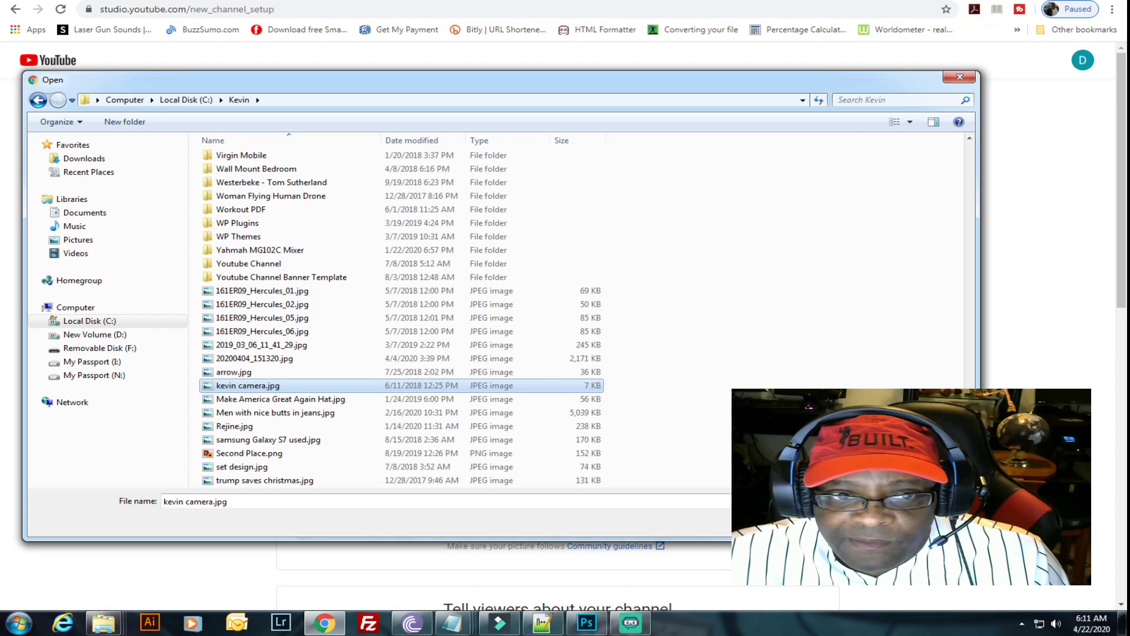
key("Return")
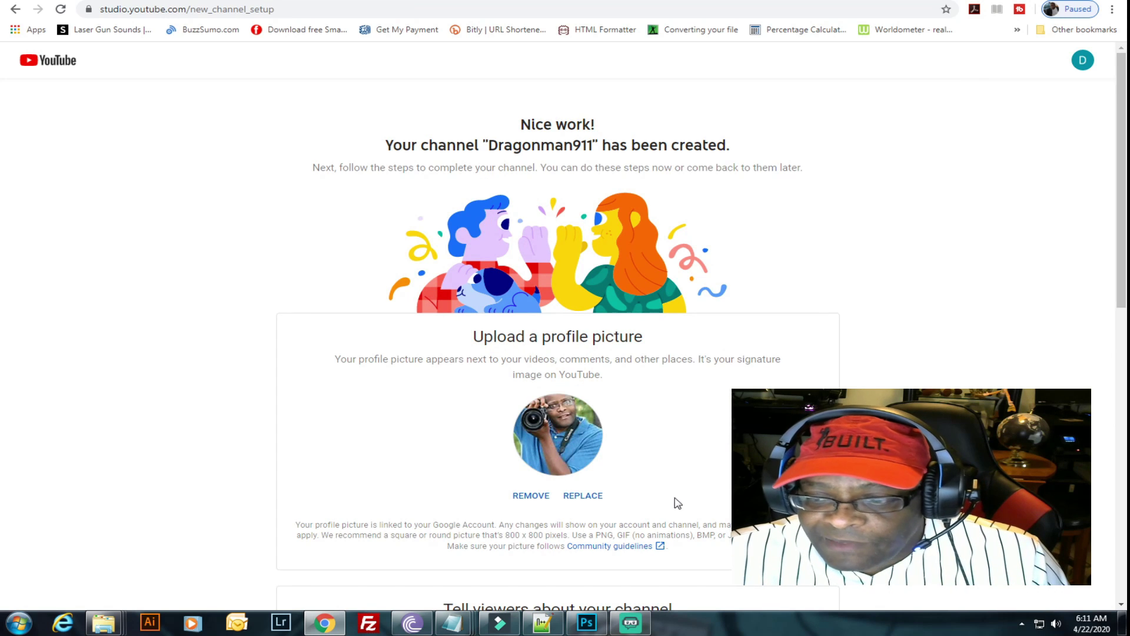
- Fill the channel description with placeholder text 'ddddgfhghghg', leaving the link fields at defaults
scroll(676, 499, "down", 6)
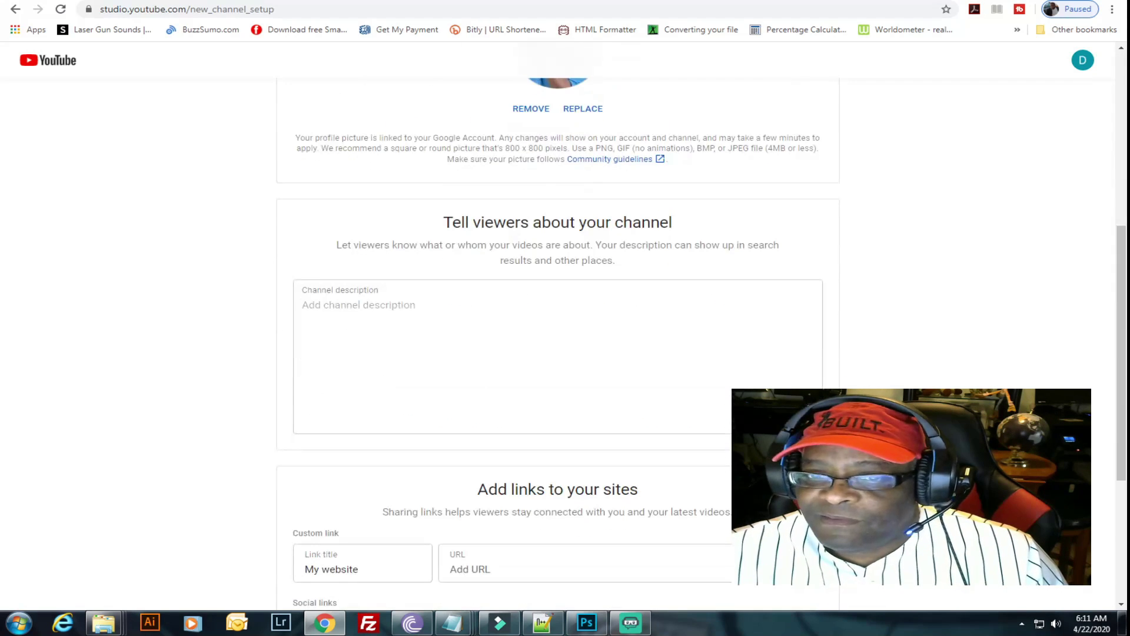
left_click(374, 302)
type("ddddgfh")
type("ghghg")
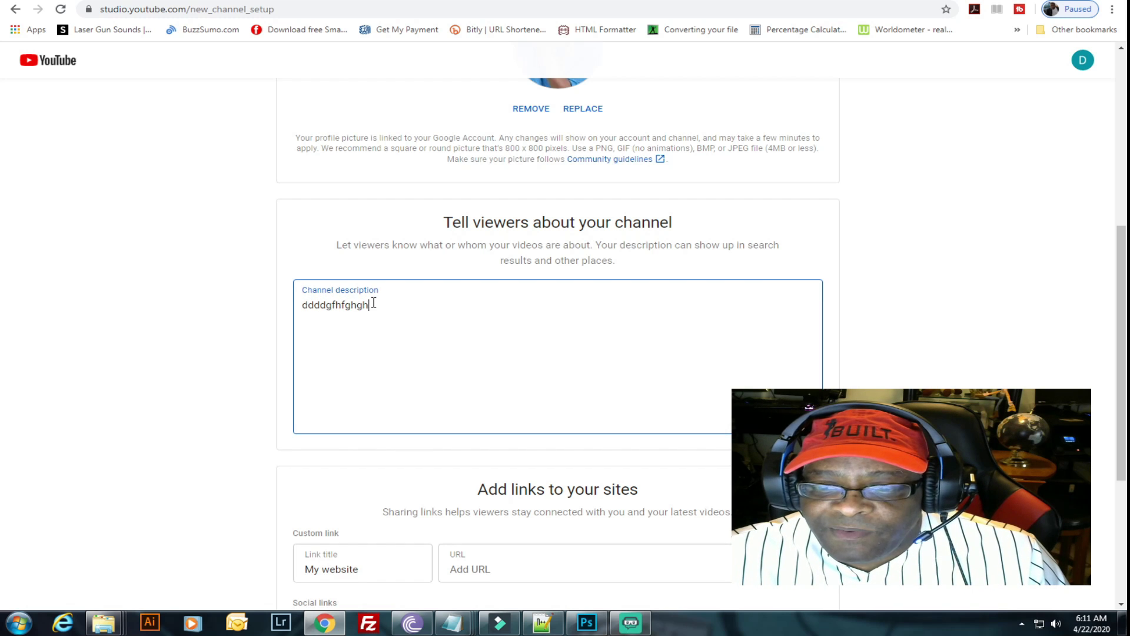
scroll(498, 353, "down", 4)
left_click(376, 315)
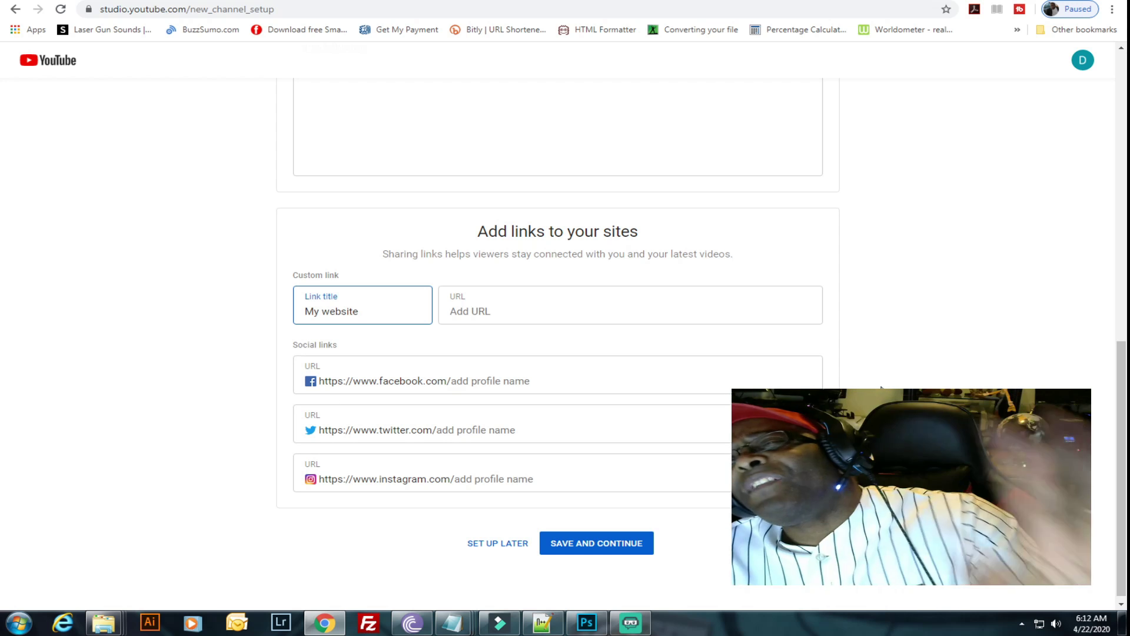
- Save the Dragonman911 channel setup and dismiss the Customize Channel tip
left_click(604, 547)
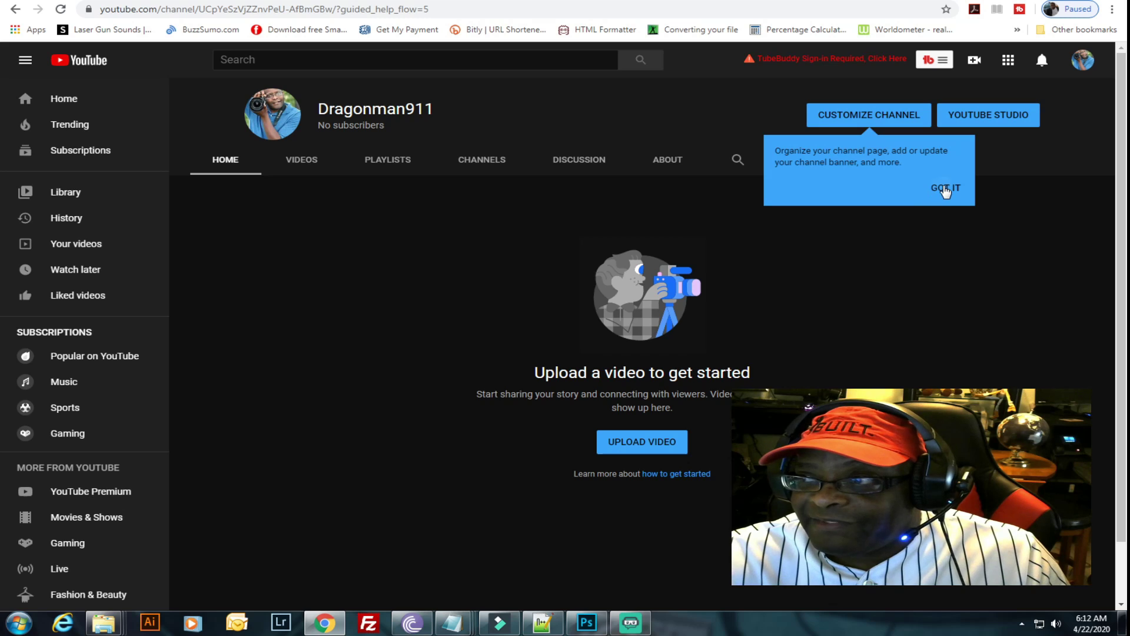
left_click(945, 191)
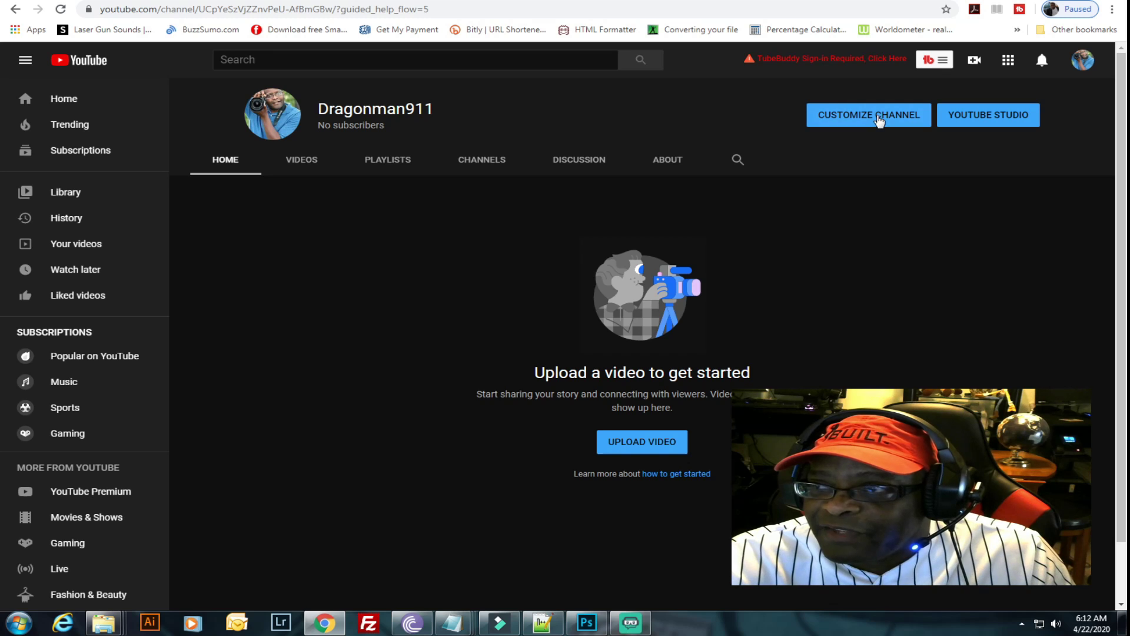
left_click(880, 121)
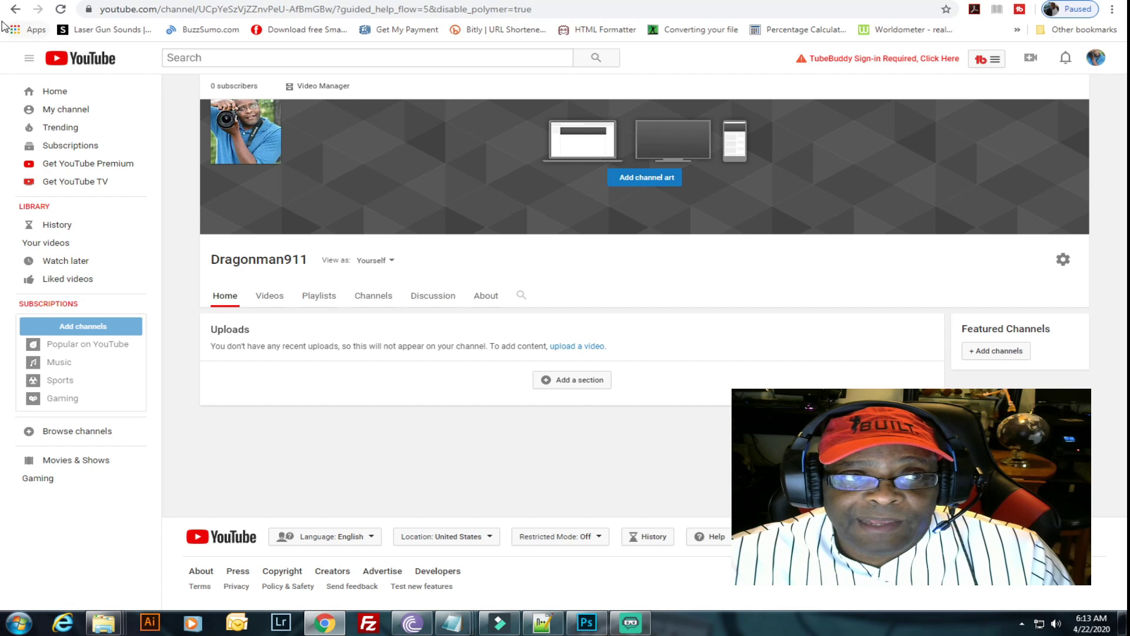
left_click(15, 9)
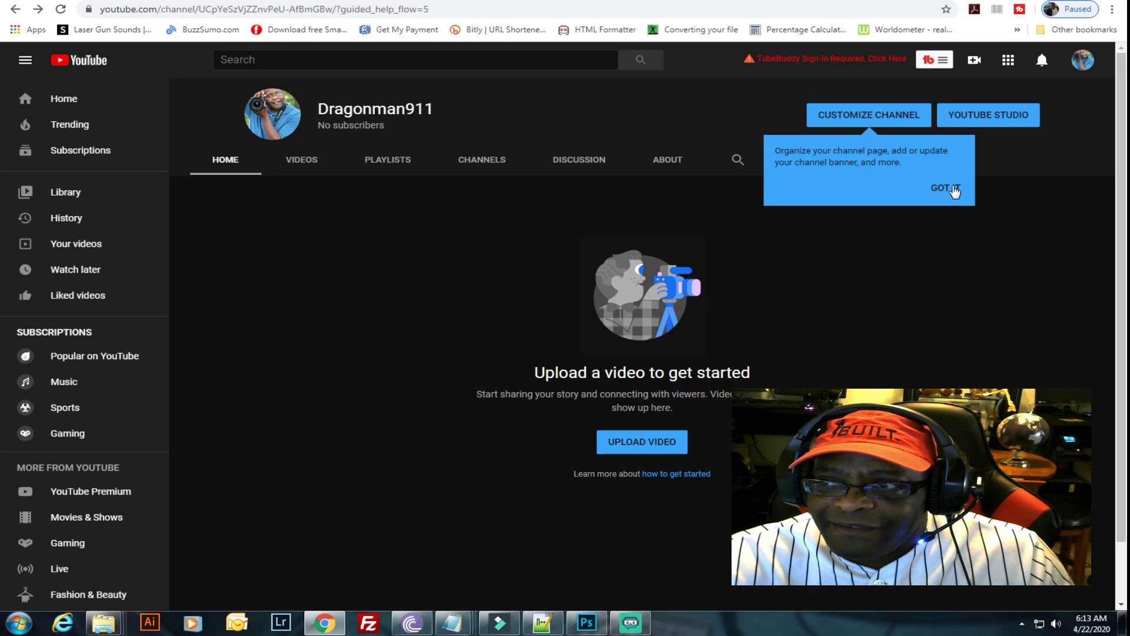
- Go from YouTube account settings to the Google name editor for Dragonman911
left_click(951, 188)
scroll(78, 403, "down", 4)
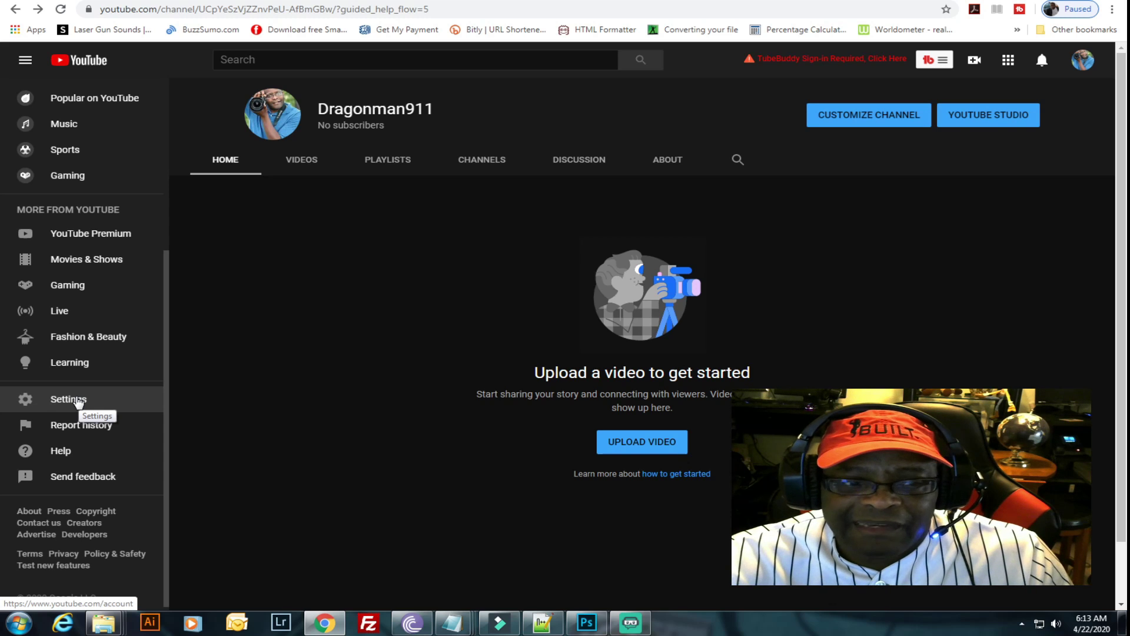
left_click(78, 400)
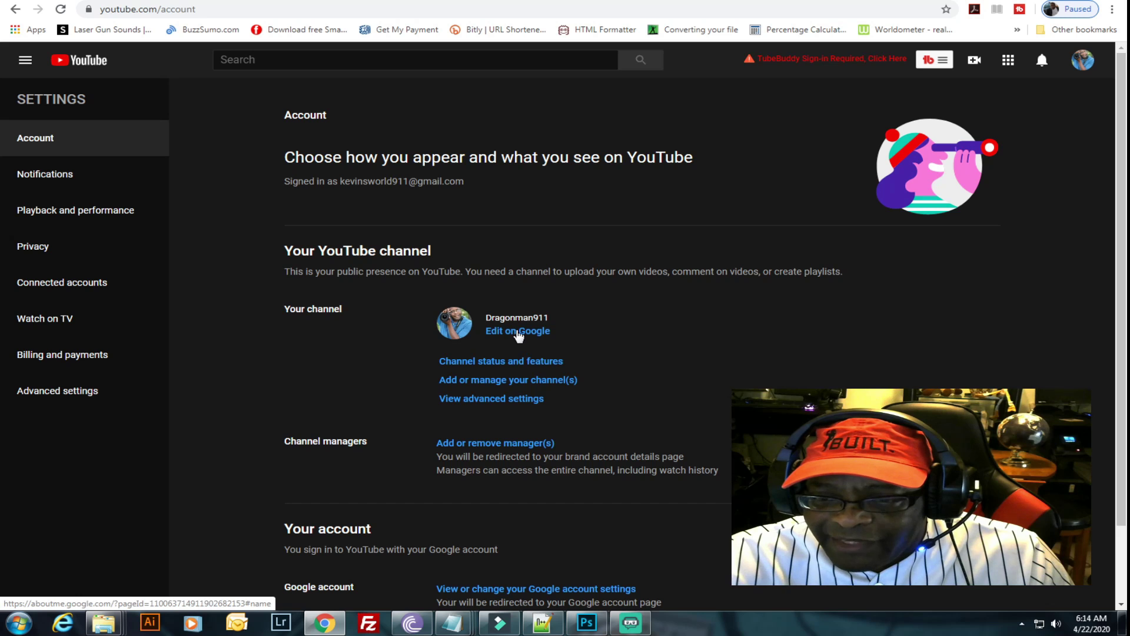
left_click(519, 334)
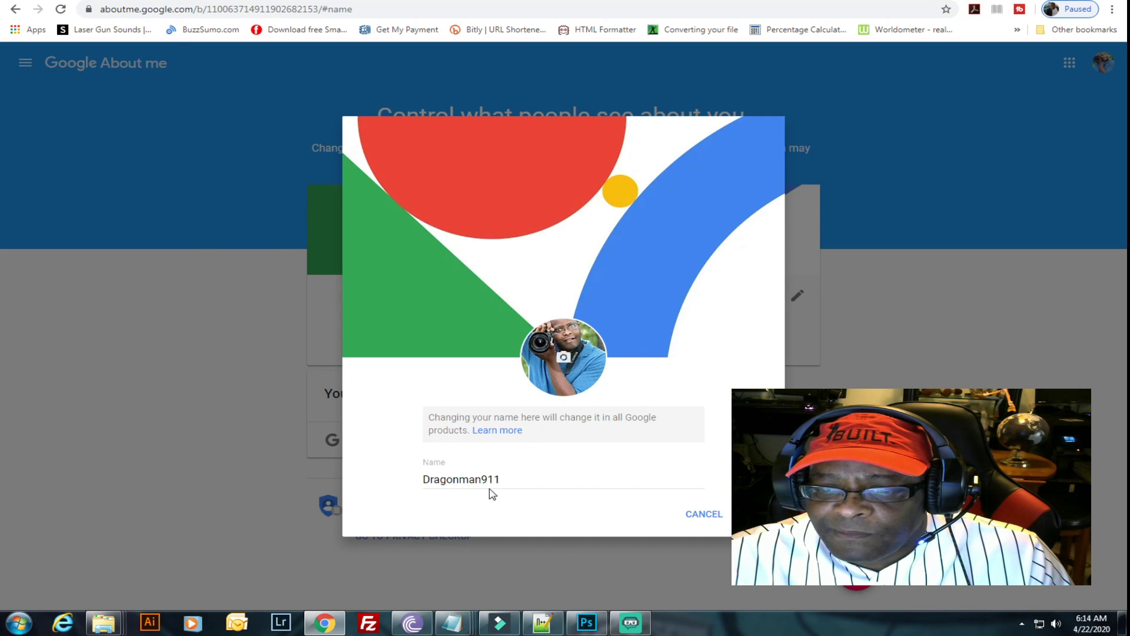
- Replace the old name in the Name field, fixing typos, with the start of 'The Cerebro'
left_click_drag(509, 479, 391, 489)
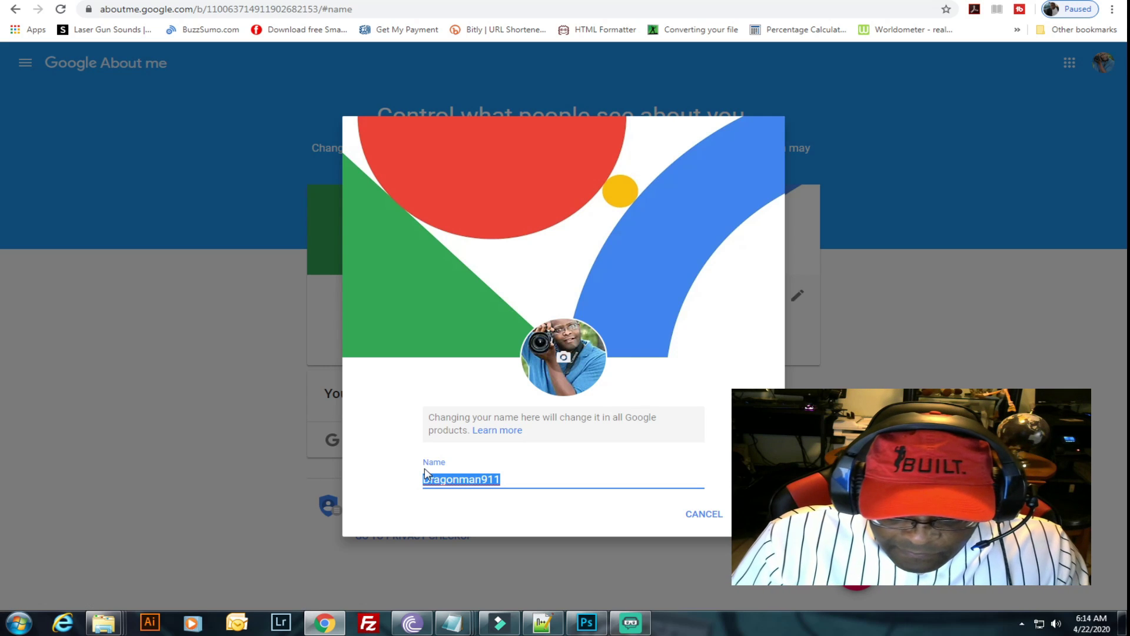
type("D")
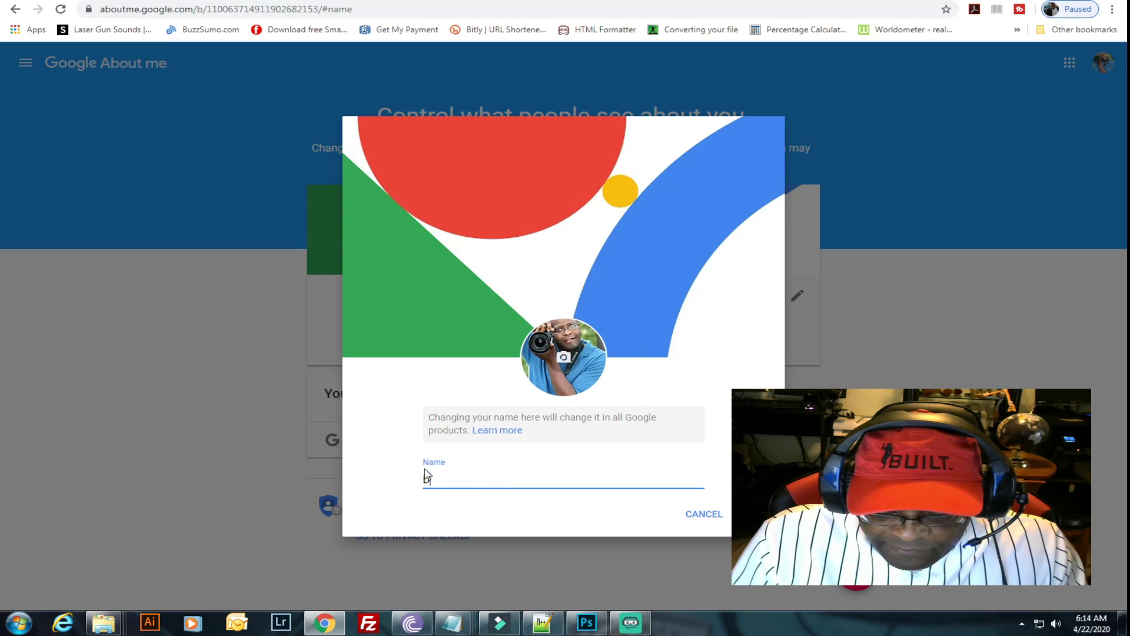
type("ragon")
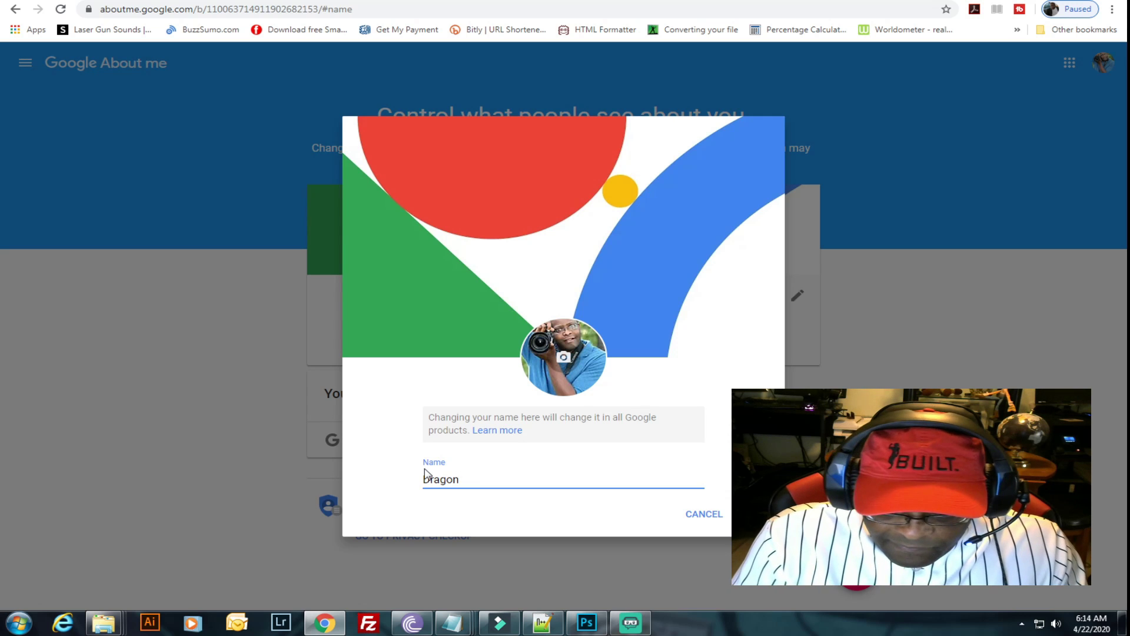
type(" Tower")
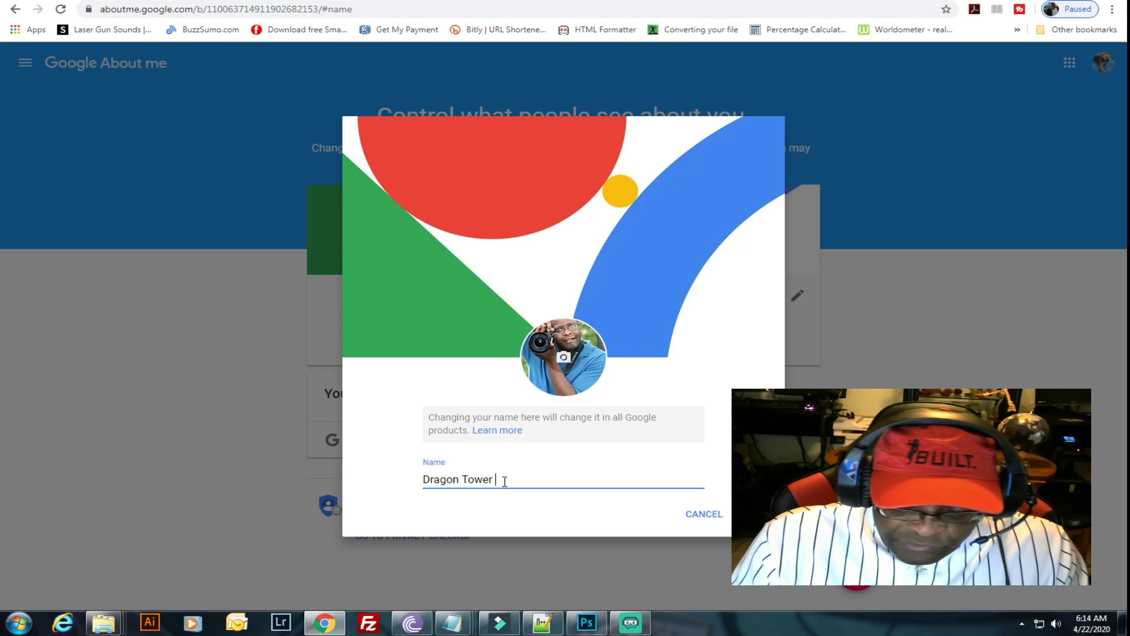
key("BackSpace")
key("BackSpace")
key("BackSpace")
key("BackSpace")
key("BackSpace")
key("BackSpace")
key("BackSpace")
key("BackSpace")
key("BackSpace")
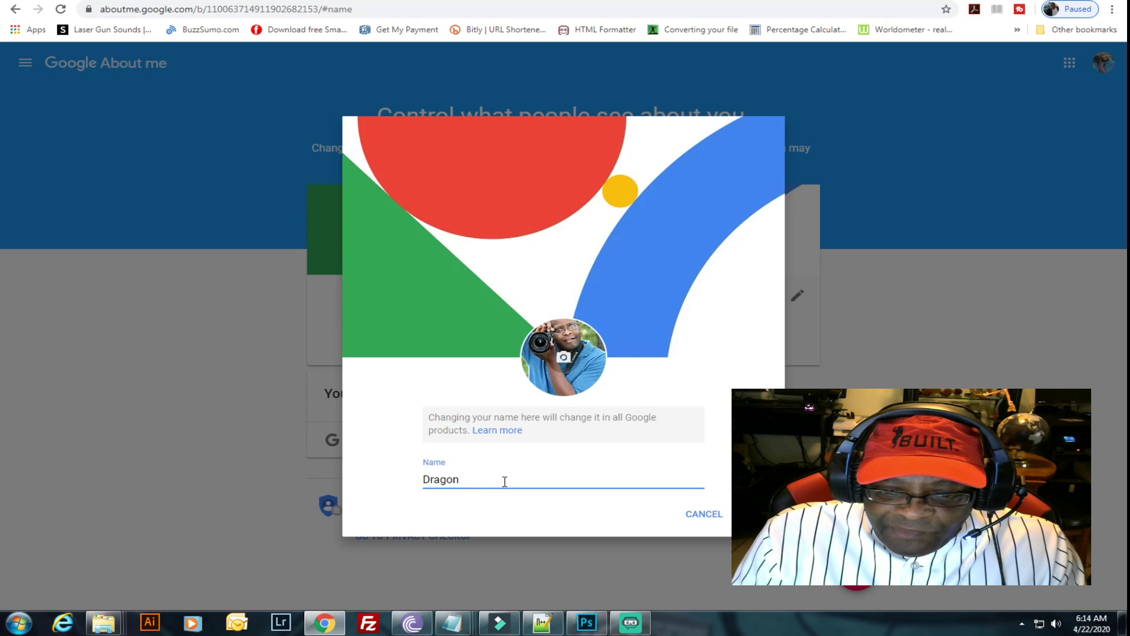
key("BackSpace")
key("BackSpace")
key("BackSpace")
type("The")
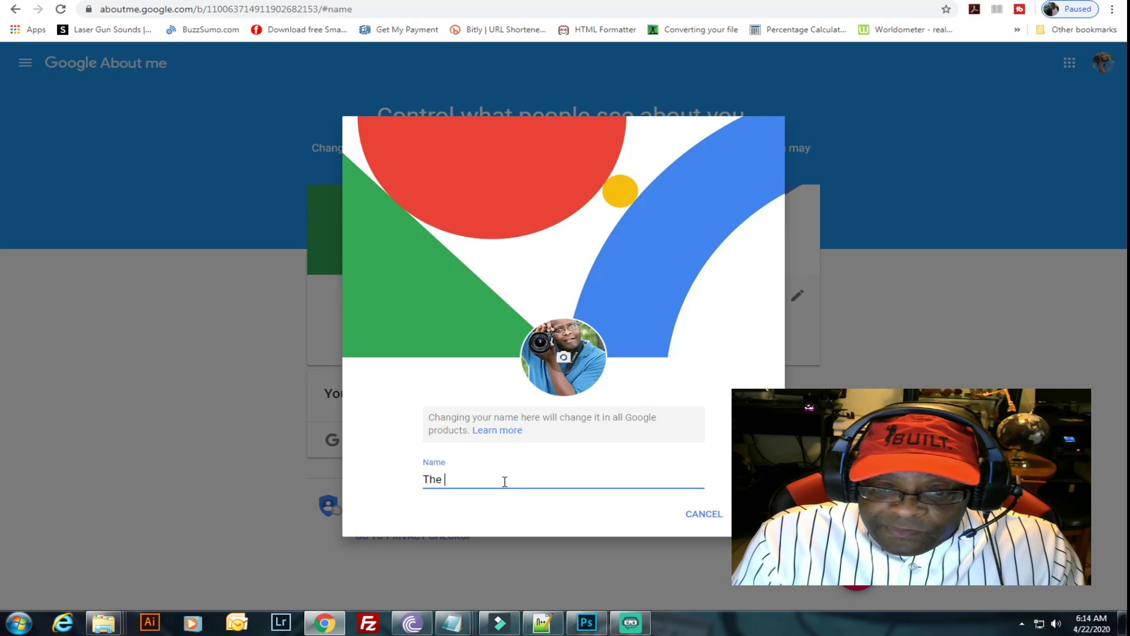
type(" Kev")
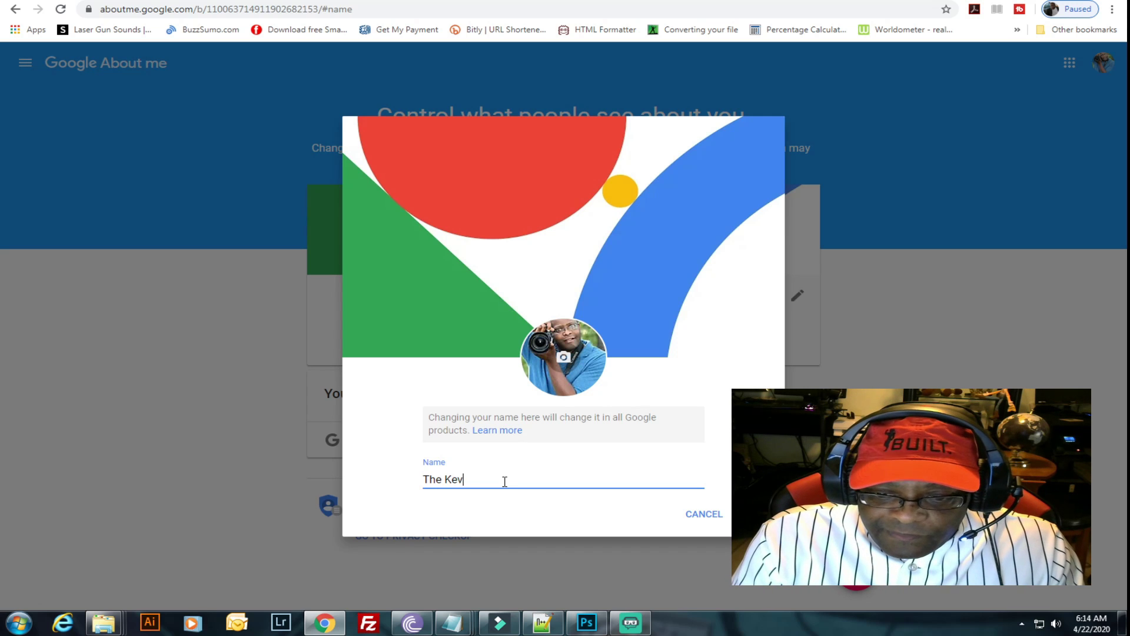
key("BackSpace")
key("BackSpace")
key("BackSpace")
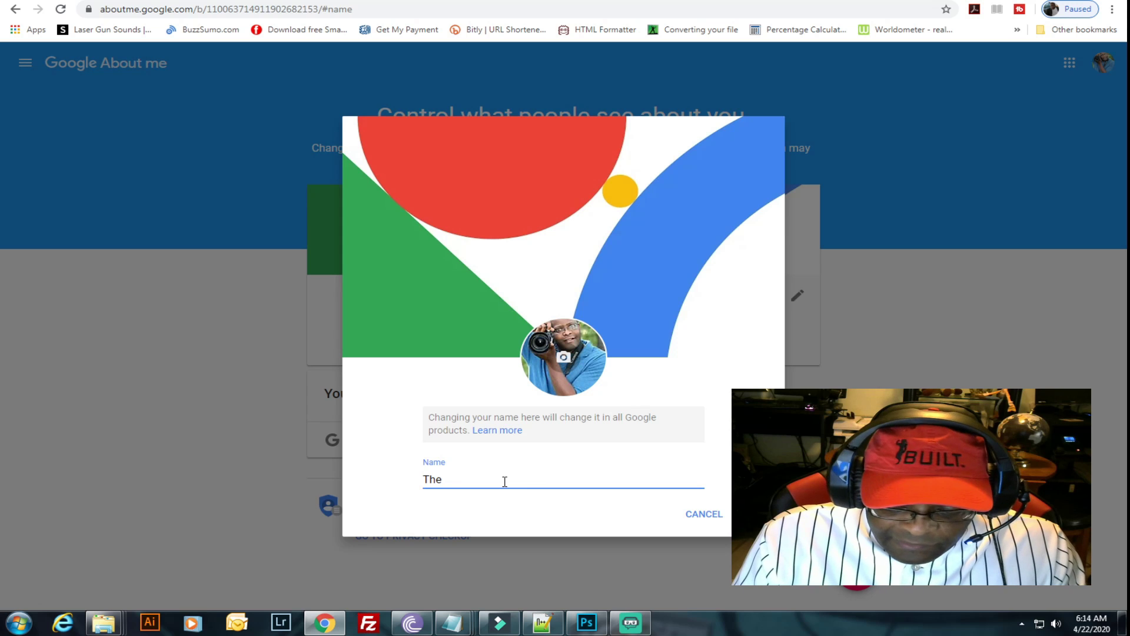
type("Cerebv")
key("BackSpace")
- Complete the name as 'The Cerebro Show - hosted by Cerebro', correcting typos along the way
type("ro Shw")
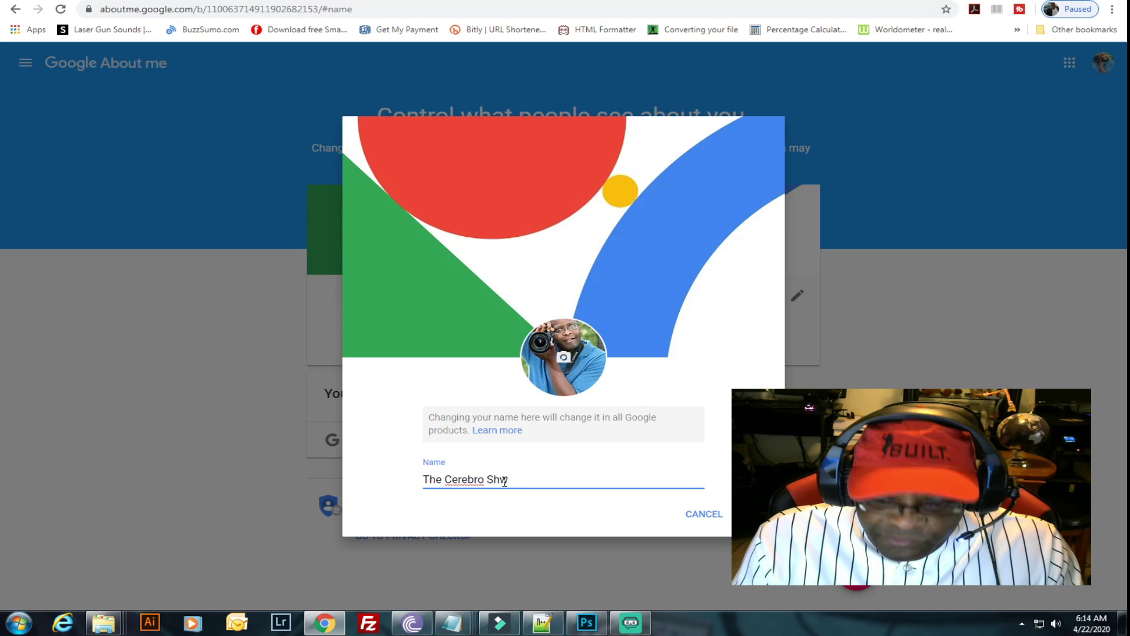
key("BackSpace")
type("ow")
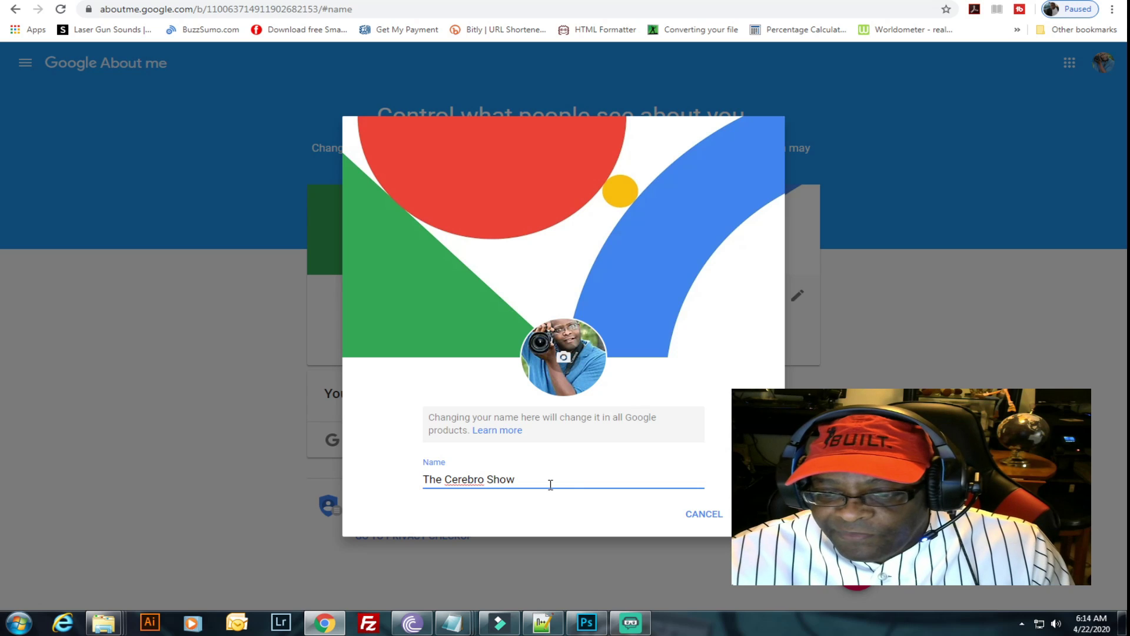
type(" - ")
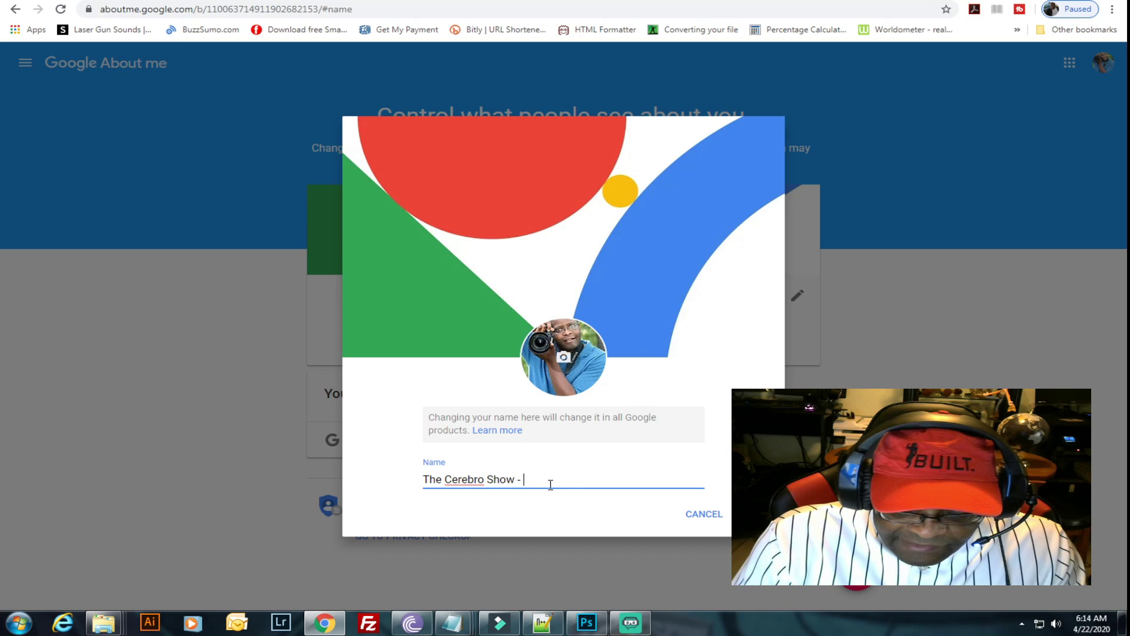
type("with")
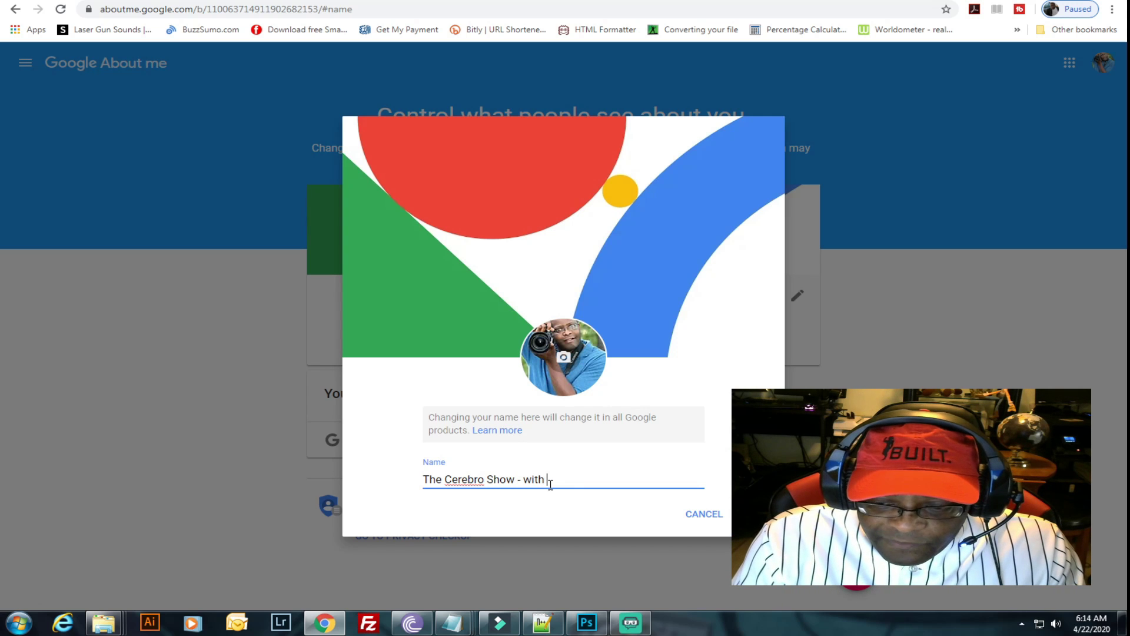
key("BackSpace")
key("BackSpace")
key("BackSpace")
key("BackSpace")
key("BackSpace")
type("hosted")
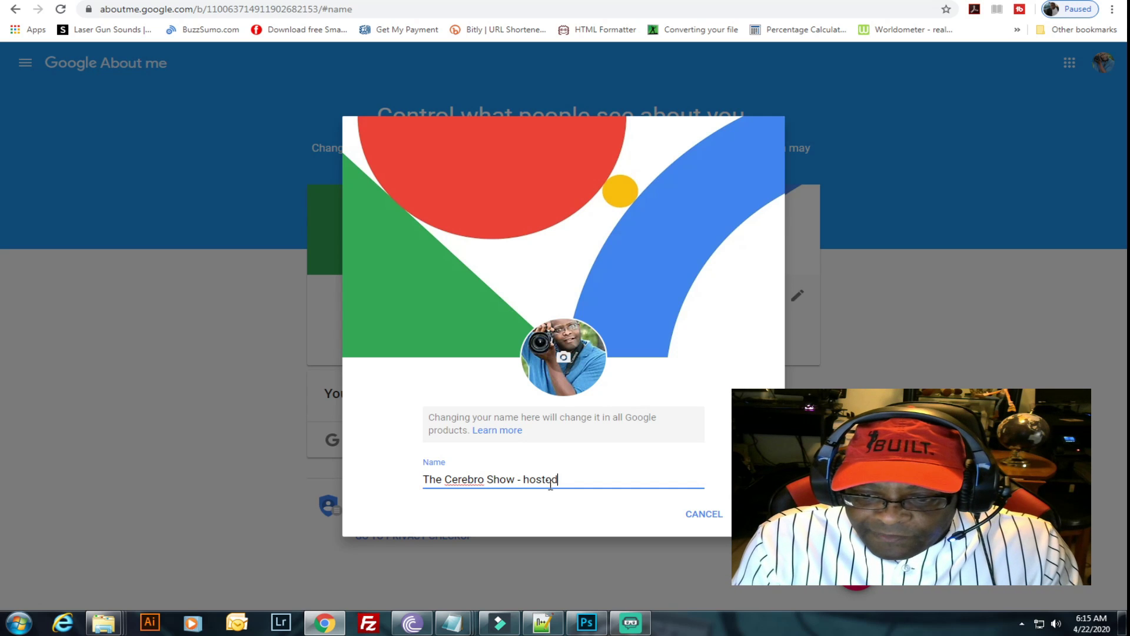
type(" by")
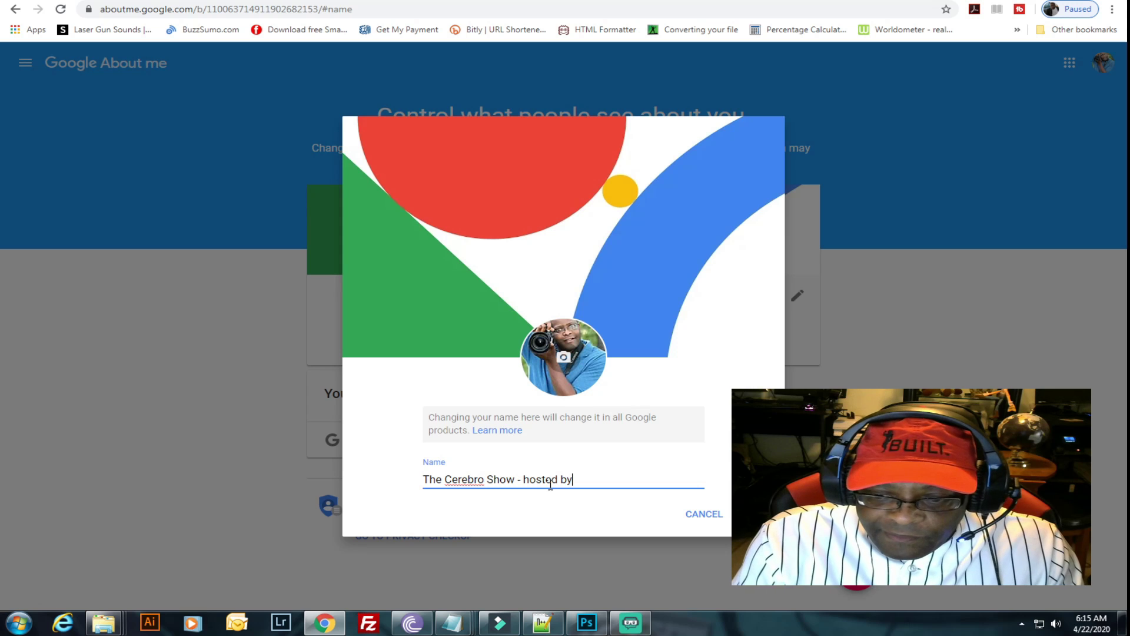
type(" Cere")
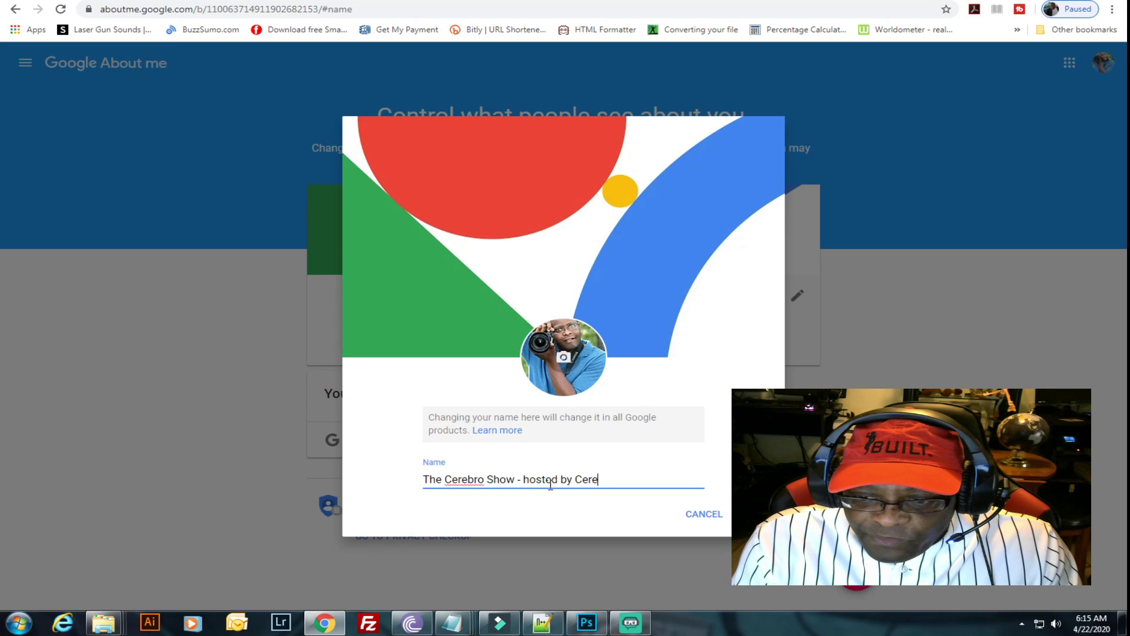
type("rbeo")
key("BackSpace")
key("BackSpace")
type("ro")
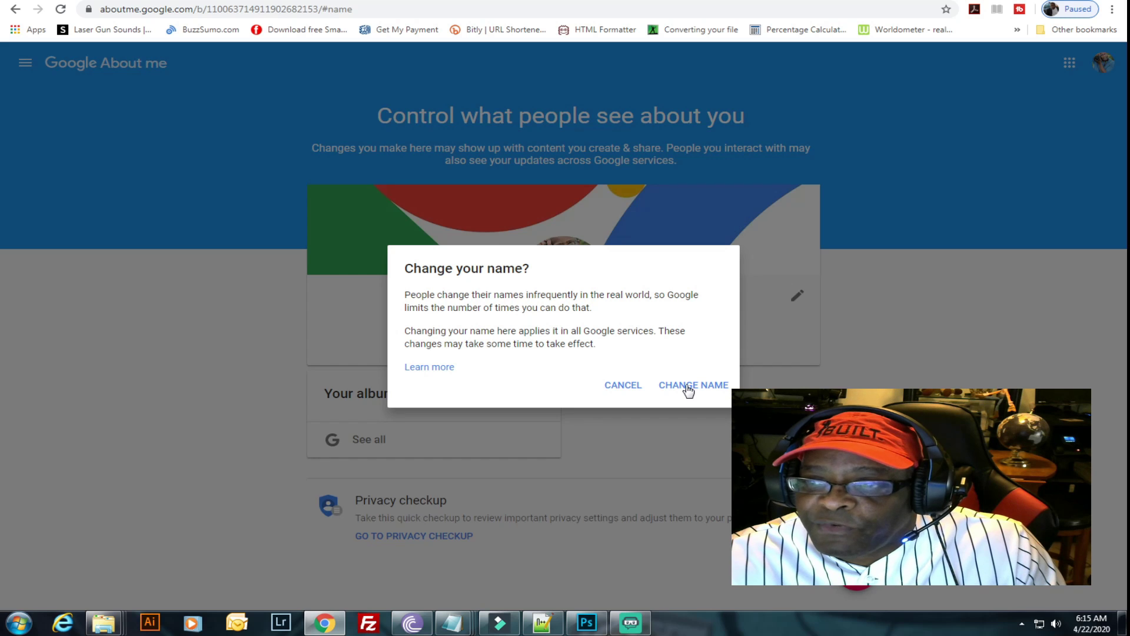
- Confirm the name change and return to YouTube account settings
left_click(688, 387)
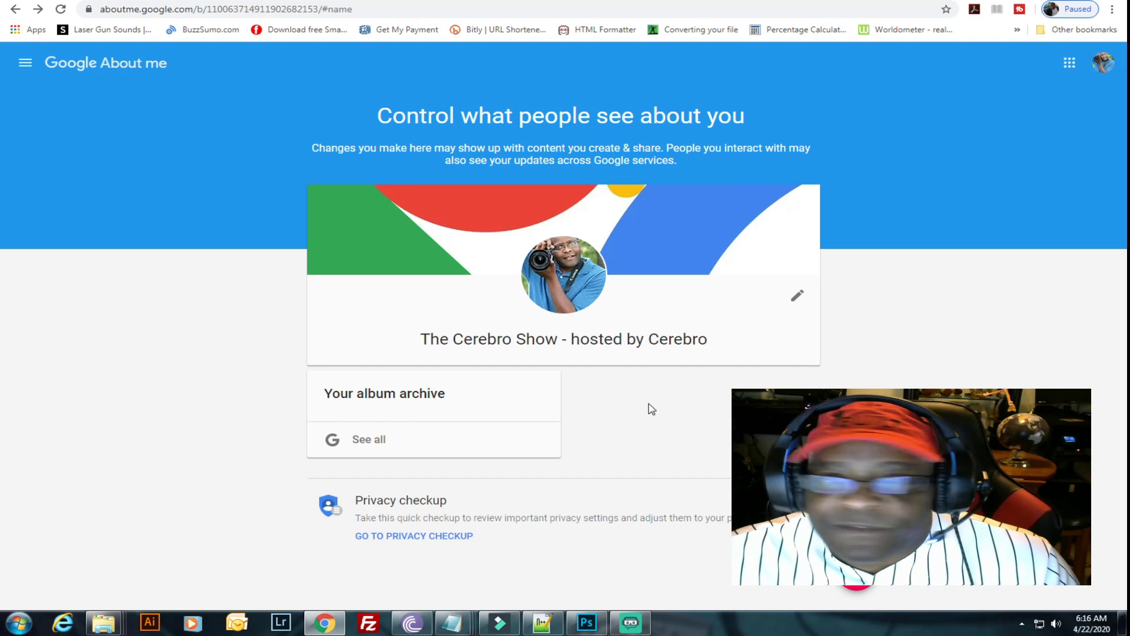
left_click(16, 10)
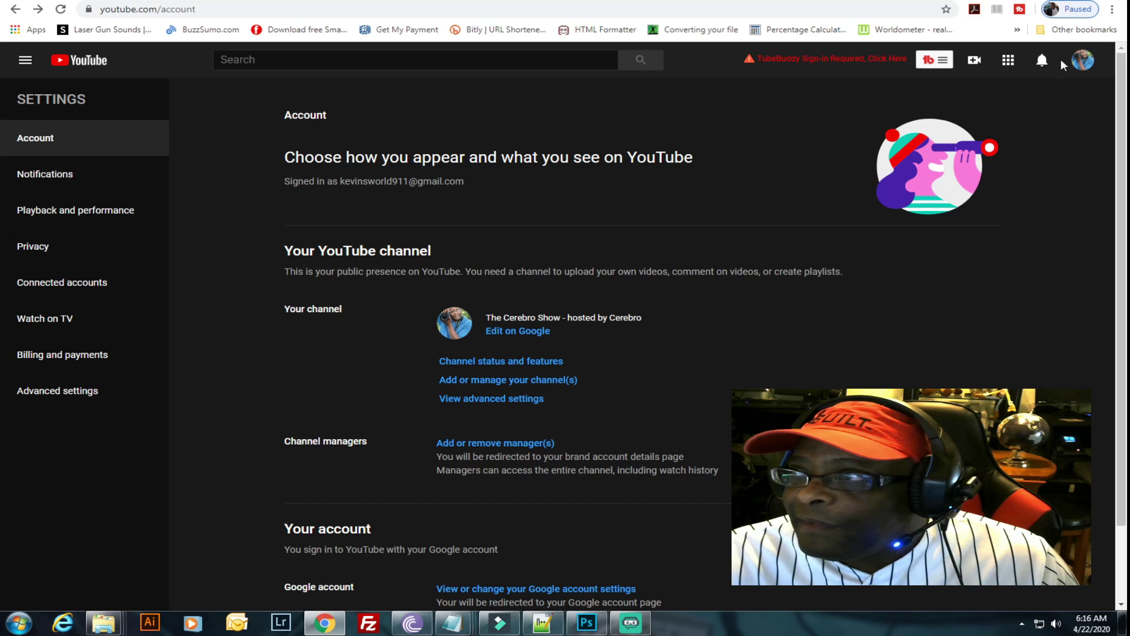
- Open 'Your channel' from the avatar menu to view The Cerebro Show home page
left_click(1086, 62)
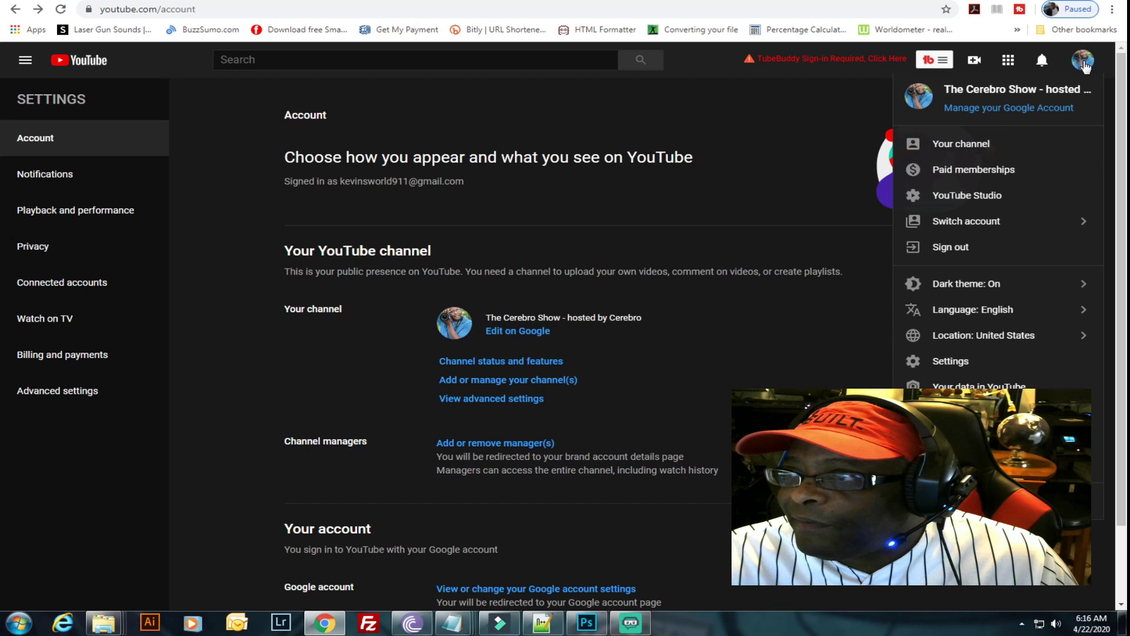
left_click(966, 143)
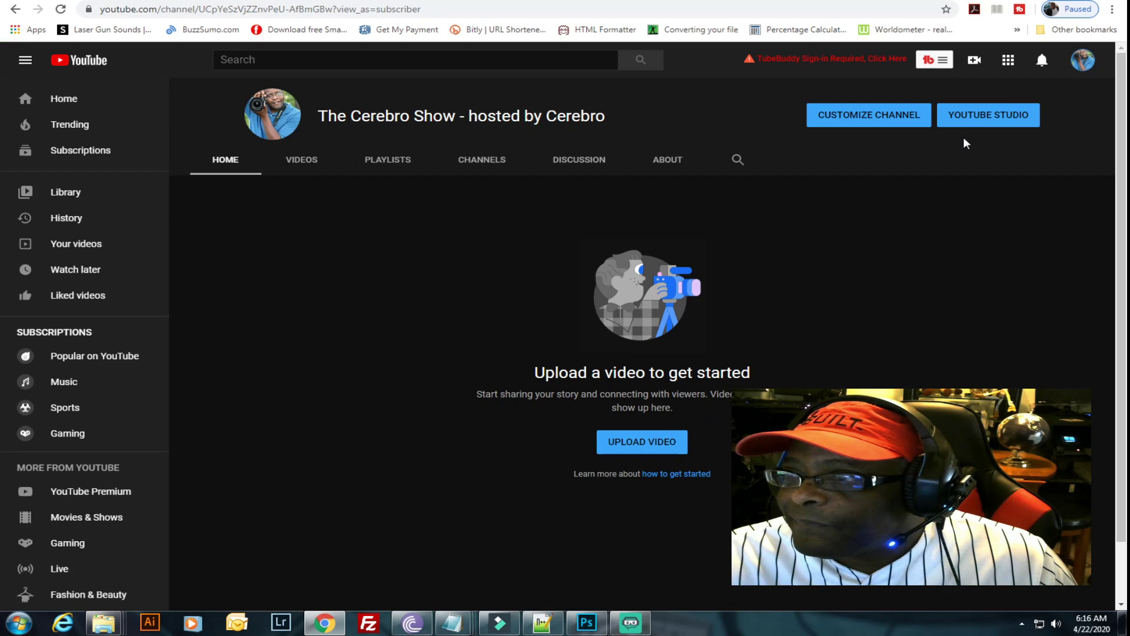